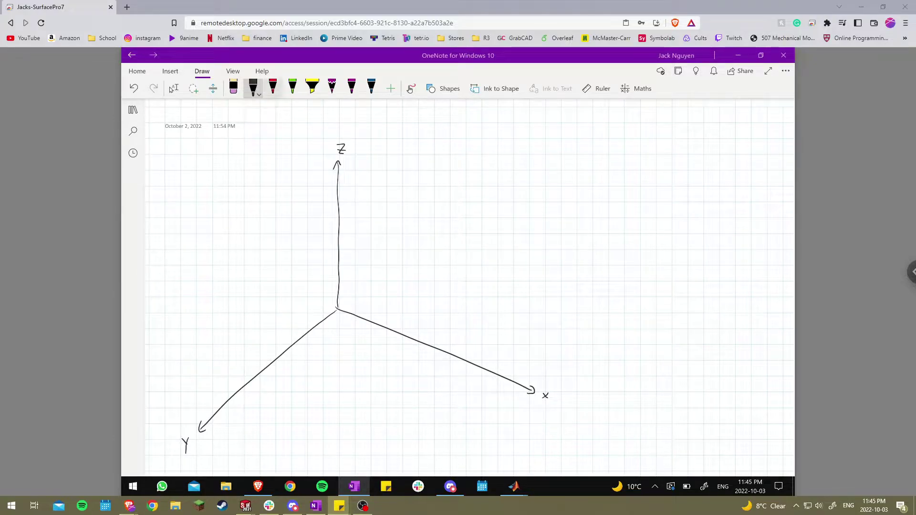
- Draw a red arrow starting on the Z axis and running roughly parallel to the X axis
{"action": "left_click", "coordinate": [273, 89]}
{"action": "left_click_drag", "start_coordinate": [345, 234], "coordinate": [485, 272]}
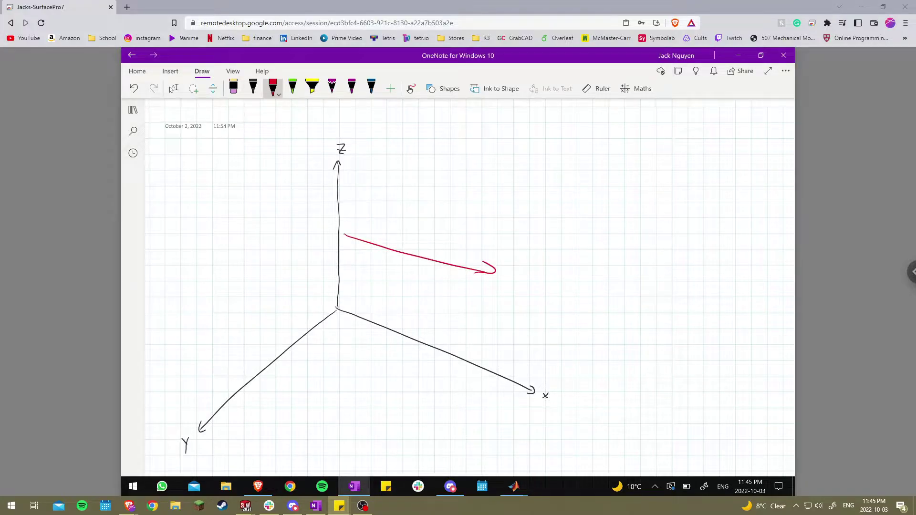
{"action": "left_click_drag", "start_coordinate": [486, 272], "coordinate": [491, 272]}
- Add green rotation arrows around the three axes and the red arrow, plus a red arrow down from the origin with its own rotation arrow
{"action": "left_click", "coordinate": [293, 89]}
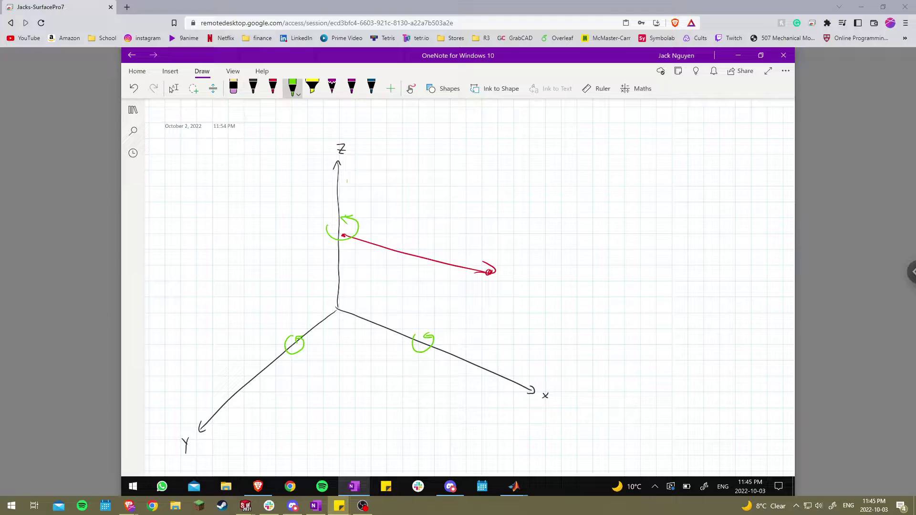
{"action": "left_click_drag", "start_coordinate": [428, 250], "coordinate": [432, 253]}
{"action": "left_click", "coordinate": [273, 87]}
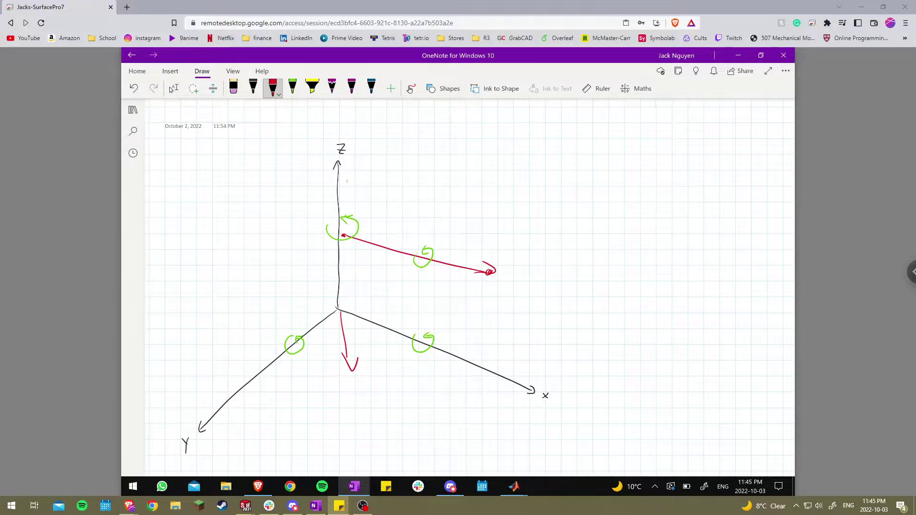
{"action": "left_click", "coordinate": [292, 88]}
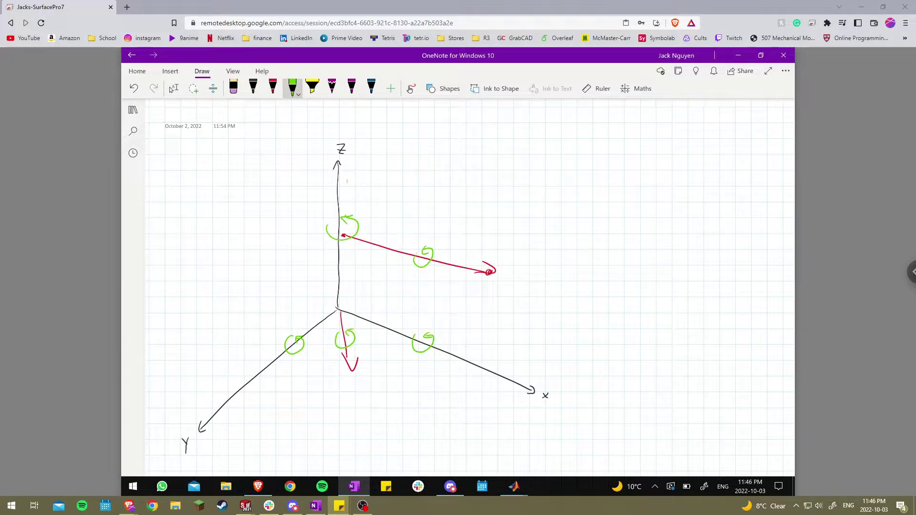
- Draw a green rotation arrow beside the Z axis and a red arrow through it, roughly parallel to the Y axis
{"action": "left_click_drag", "start_coordinate": [295, 222], "coordinate": [300, 246]}
{"action": "left_click", "coordinate": [273, 87]}
{"action": "left_click_drag", "start_coordinate": [339, 220], "coordinate": [245, 286]}
{"action": "left_click_drag", "start_coordinate": [261, 269], "coordinate": [266, 285]}
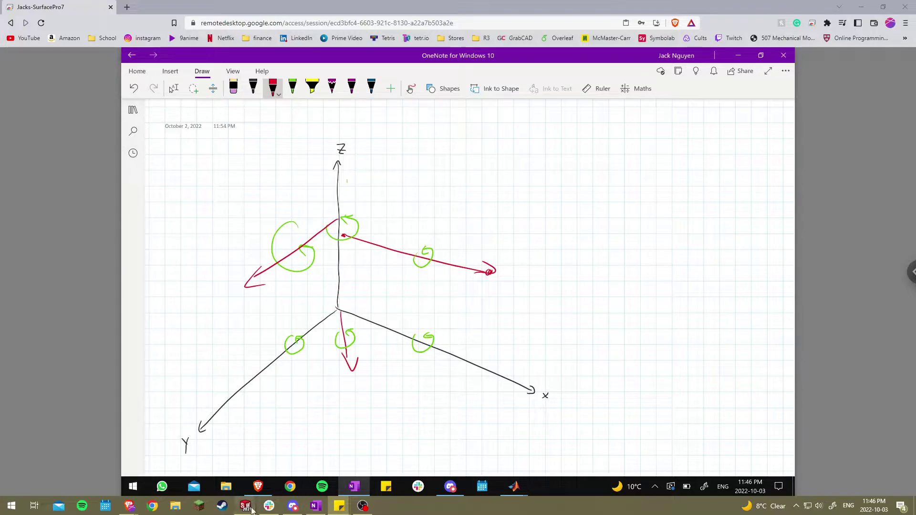
- Switch to the Current_Carousel_Assembly in SOLIDWORKS and examine the motor and mount beneath the tube carousel
{"action": "mouse_move", "coordinate": [246, 505]}
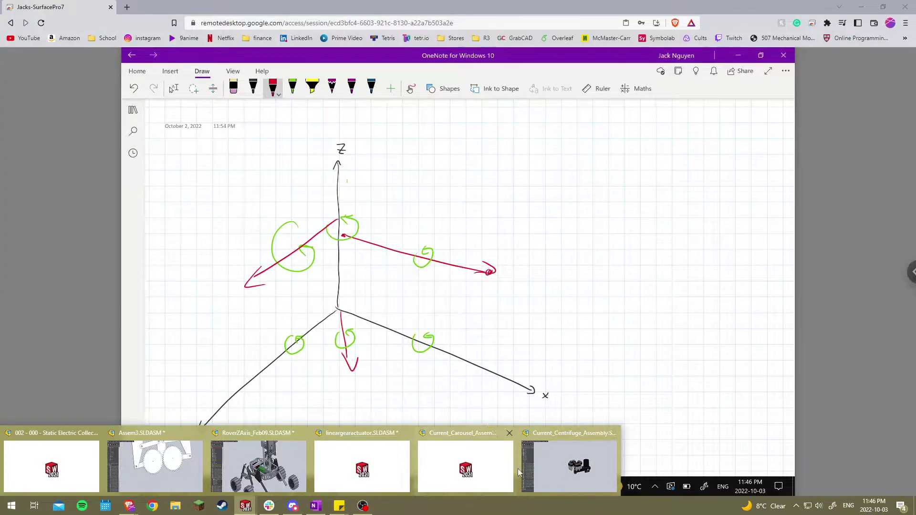
{"action": "left_click", "coordinate": [492, 467]}
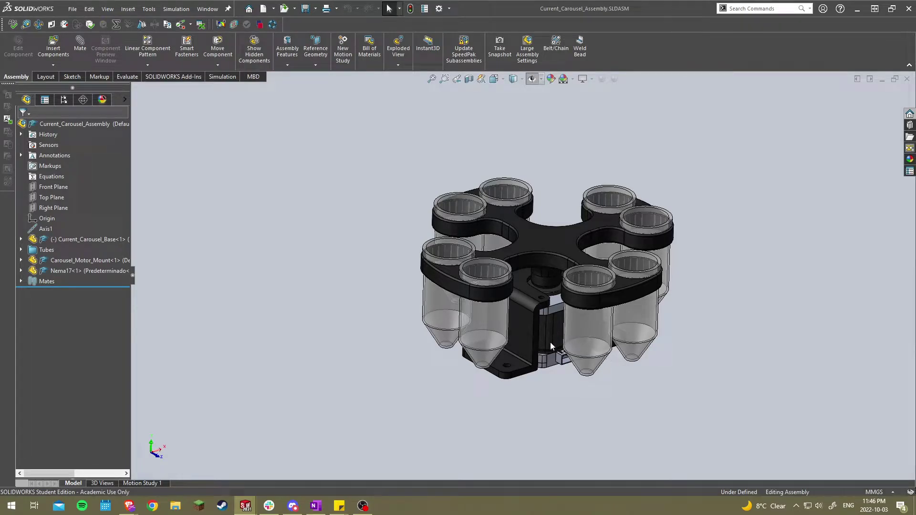
{"action": "middle_click_drag", "start_coordinate": [551, 343], "coordinate": [520, 300]}
{"action": "scroll", "coordinate": [534, 308], "scroll_direction": "down", "scroll_amount": 3}
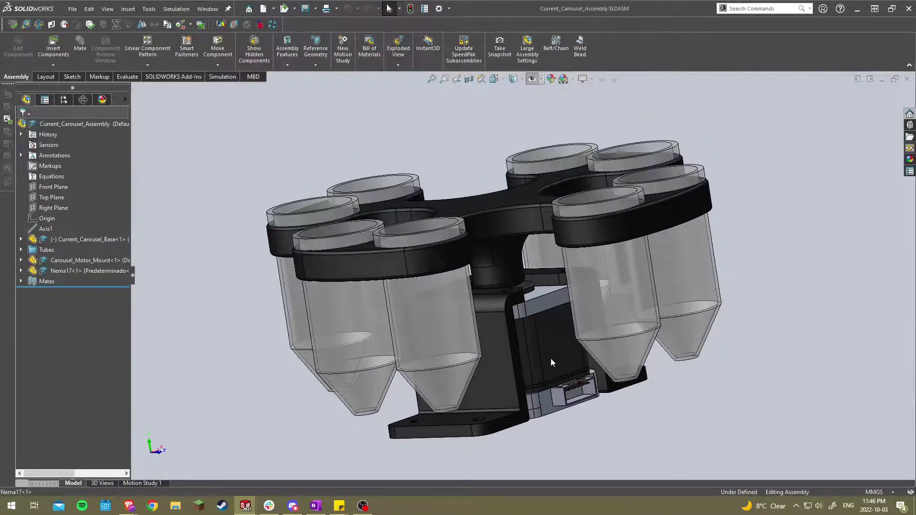
{"action": "scroll", "coordinate": [554, 364], "scroll_direction": "up", "scroll_amount": 3}
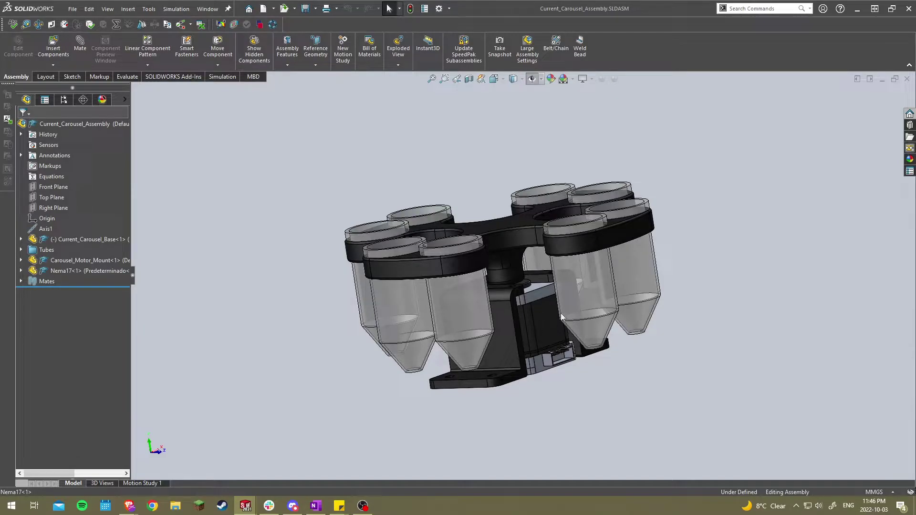
{"action": "scroll", "coordinate": [537, 315], "scroll_direction": "down", "scroll_amount": 4}
- Open the Nema17 motor part from the carousel assembly and examine its output shaft
{"action": "left_click", "coordinate": [529, 313]}
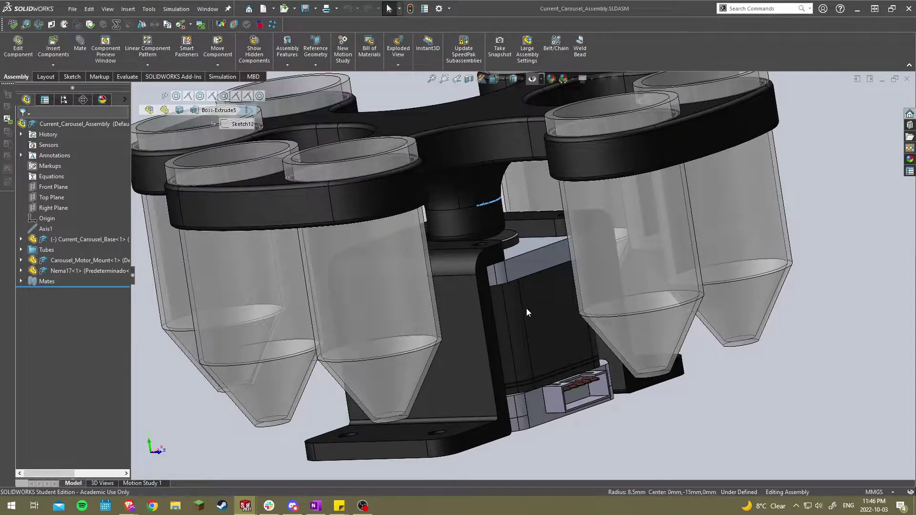
{"action": "left_click", "coordinate": [565, 277]}
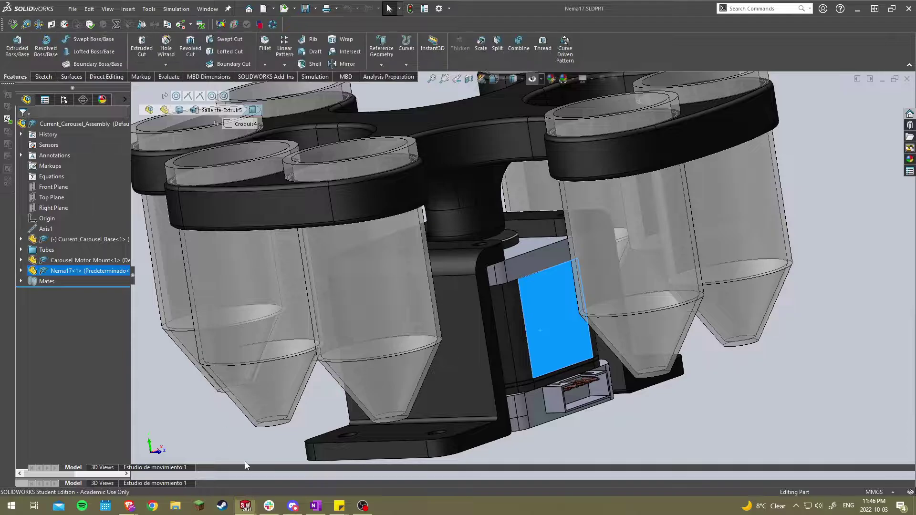
{"action": "scroll", "coordinate": [462, 244], "scroll_direction": "down", "scroll_amount": 5}
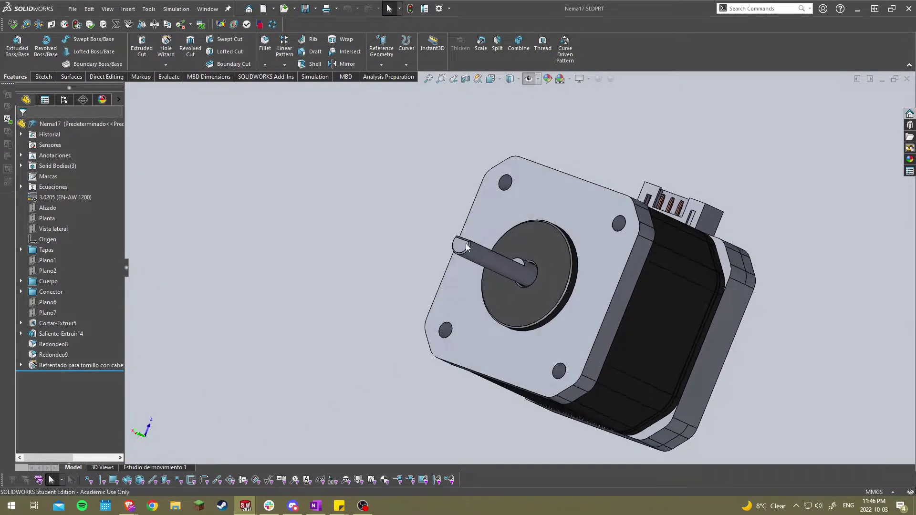
- Return to the carousel assembly and rotate the tube carousel about its motor shaft
{"action": "mouse_move", "coordinate": [243, 505]}
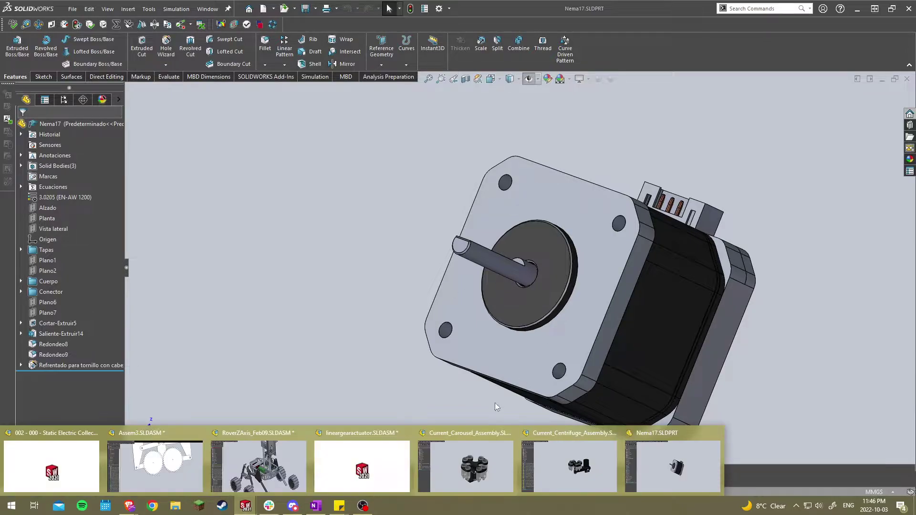
{"action": "left_click", "coordinate": [466, 455]}
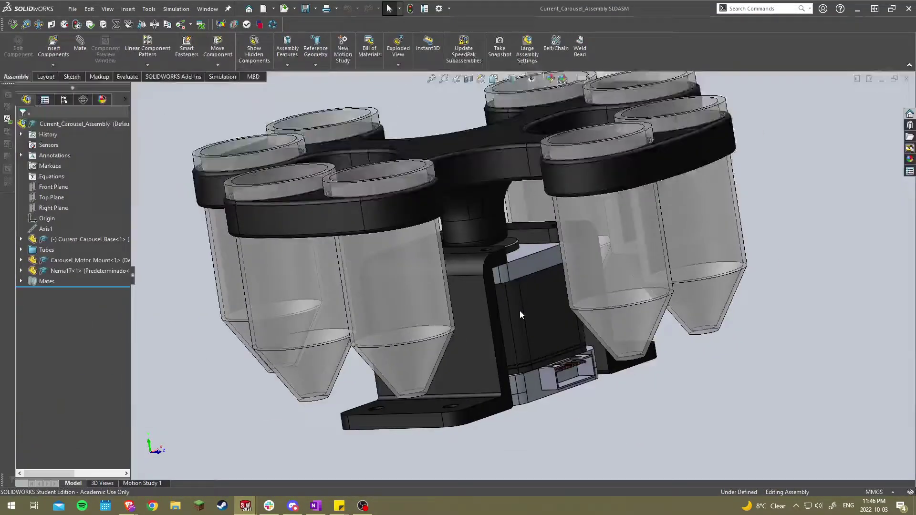
{"action": "scroll", "coordinate": [519, 310], "scroll_direction": "up", "scroll_amount": 2}
{"action": "middle_click_drag", "start_coordinate": [507, 224], "coordinate": [494, 266]}
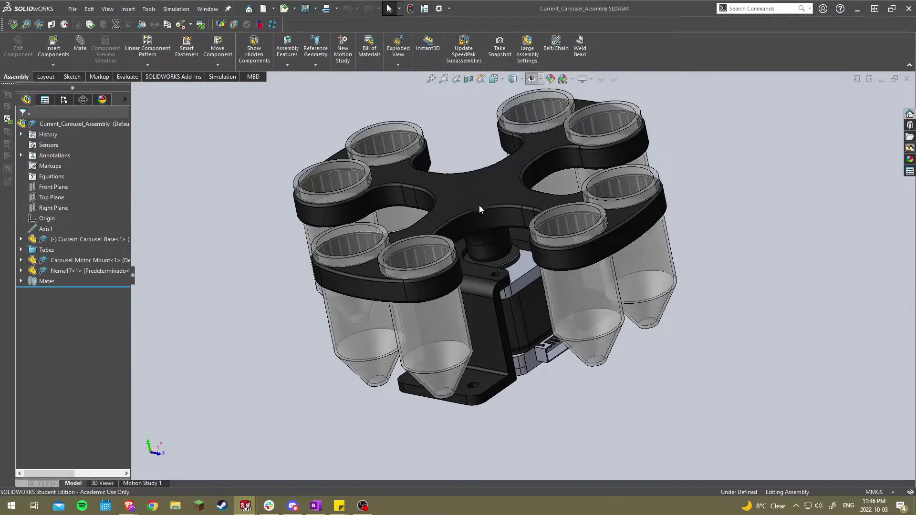
{"action": "middle_click_drag", "start_coordinate": [480, 217], "coordinate": [494, 303]}
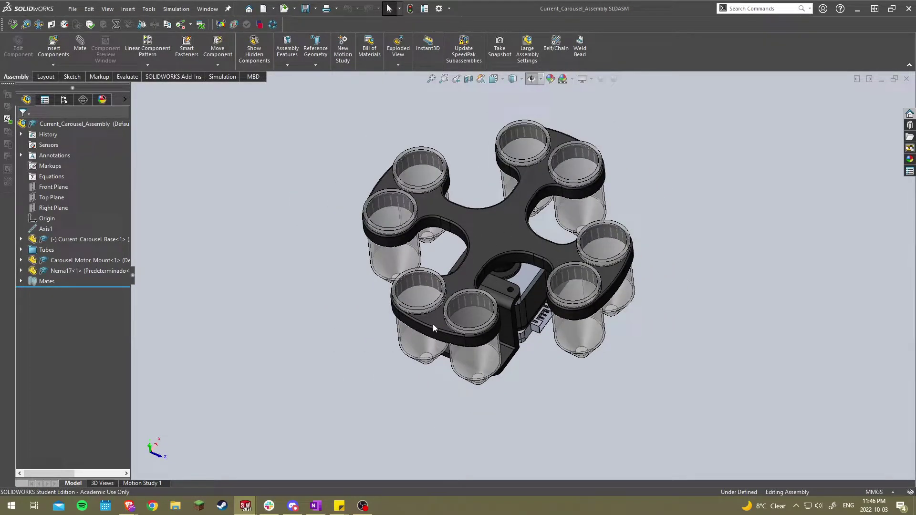
{"action": "left_click_drag", "start_coordinate": [433, 325], "coordinate": [466, 262]}
{"action": "left_click", "coordinate": [330, 250]}
{"action": "middle_click_drag", "start_coordinate": [411, 260], "coordinate": [407, 290]}
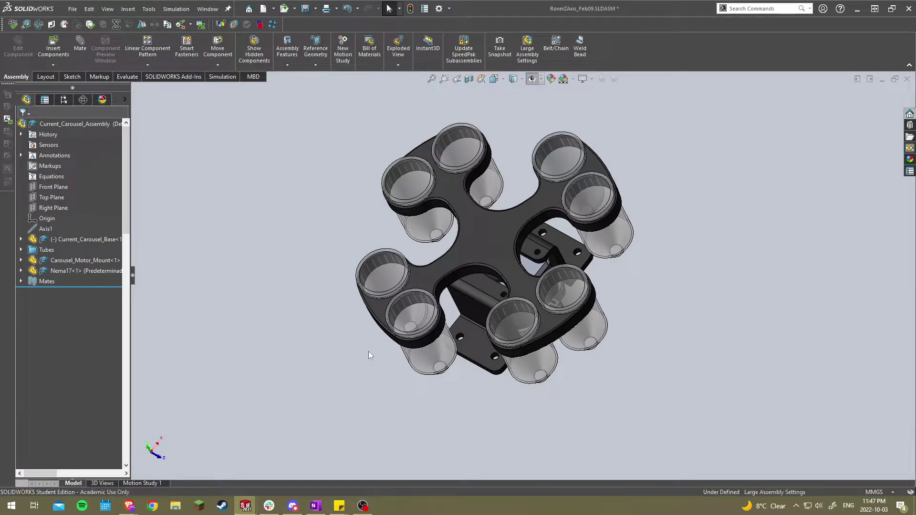
- Switch to the RoverZAxis_Feb09 assembly and examine the rover's wheels and suspension legs
{"action": "scroll", "coordinate": [518, 357], "scroll_direction": "up", "scroll_amount": 3}
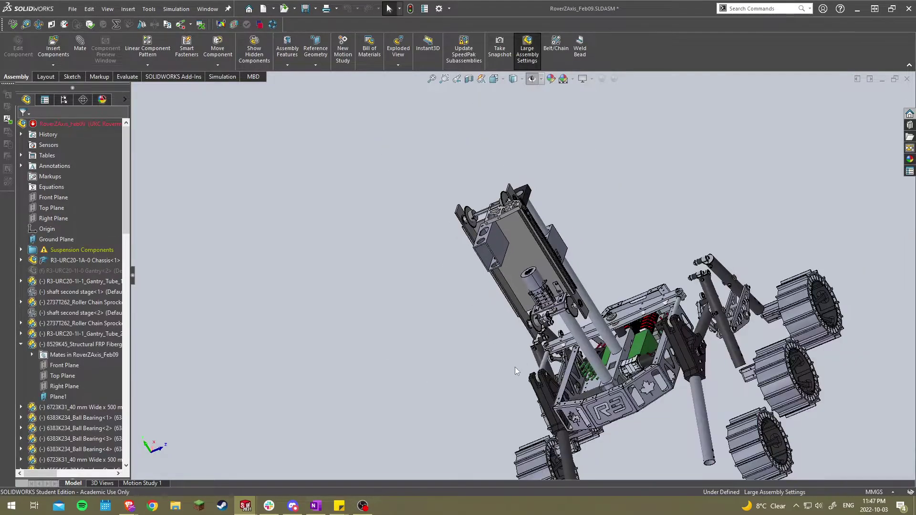
{"action": "middle_click_drag", "start_coordinate": [515, 367], "coordinate": [505, 389]}
{"action": "scroll", "coordinate": [504, 391], "scroll_direction": "down", "scroll_amount": 5}
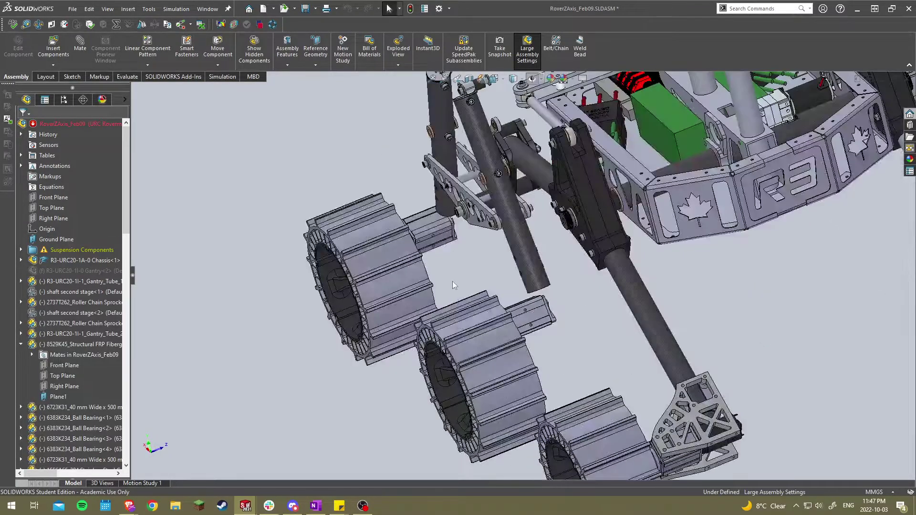
{"action": "middle_click_drag", "start_coordinate": [450, 281], "coordinate": [515, 258]}
{"action": "scroll", "coordinate": [515, 258], "scroll_direction": "up", "scroll_amount": 4}
{"action": "middle_click_drag", "start_coordinate": [661, 256], "coordinate": [694, 292]}
{"action": "scroll", "coordinate": [720, 266], "scroll_direction": "down", "scroll_amount": 10}
{"action": "scroll", "coordinate": [479, 228], "scroll_direction": "up", "scroll_amount": 4}
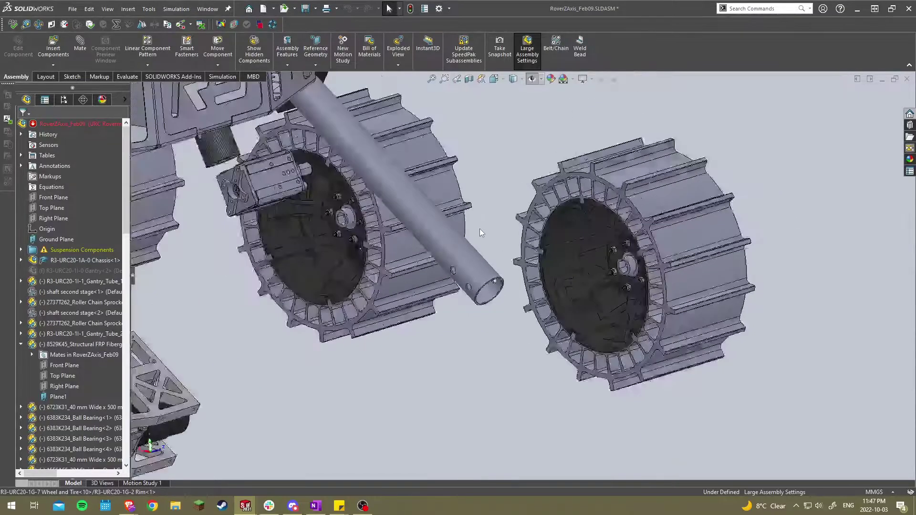
- Examine the drive motor and gearbox mounted on the front leg beside the rover's wheel
{"action": "middle_click_drag", "start_coordinate": [454, 214], "coordinate": [396, 167]}
{"action": "scroll", "coordinate": [338, 167], "scroll_direction": "down", "scroll_amount": 5}
{"action": "middle_click_drag", "start_coordinate": [501, 213], "coordinate": [353, 329]}
{"action": "scroll", "coordinate": [486, 219], "scroll_direction": "up", "scroll_amount": 6}
{"action": "scroll", "coordinate": [408, 216], "scroll_direction": "up", "scroll_amount": 5}
{"action": "scroll", "coordinate": [351, 394], "scroll_direction": "down", "scroll_amount": 10}
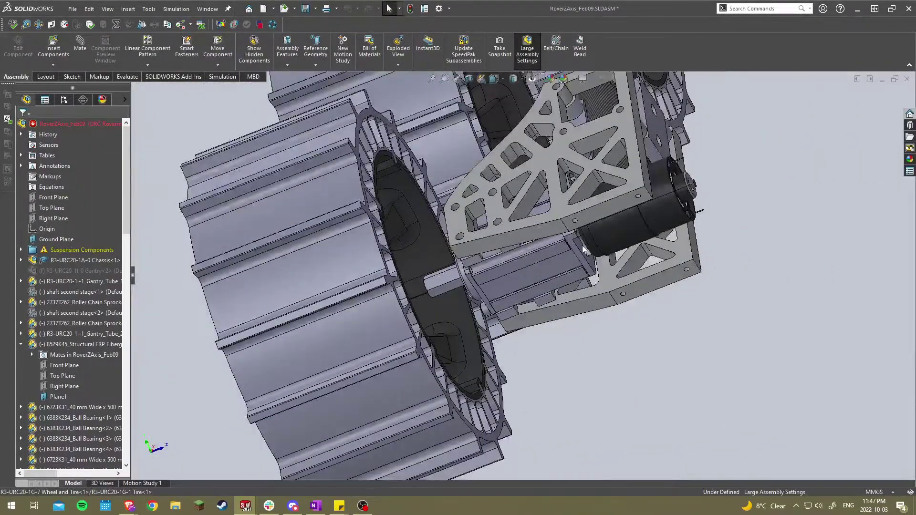
{"action": "middle_click_drag", "start_coordinate": [583, 249], "coordinate": [559, 229]}
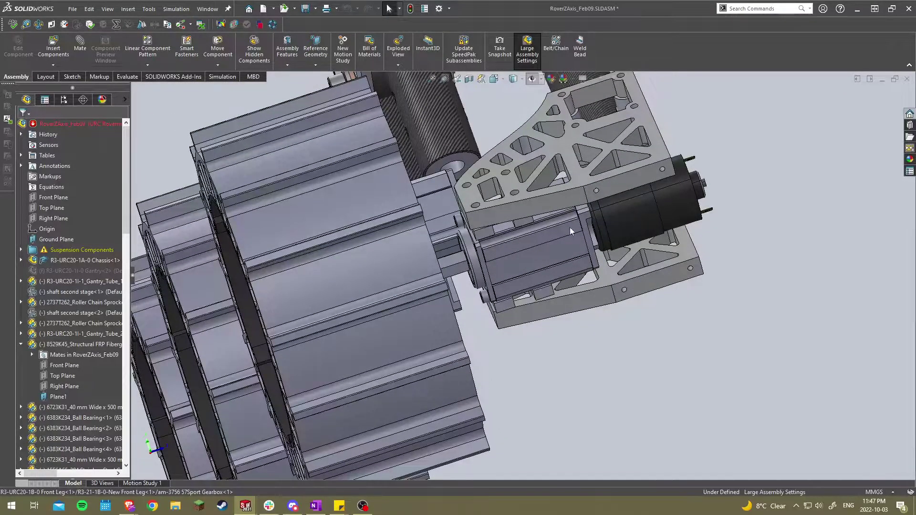
{"action": "scroll", "coordinate": [560, 243], "scroll_direction": "up", "scroll_amount": 5}
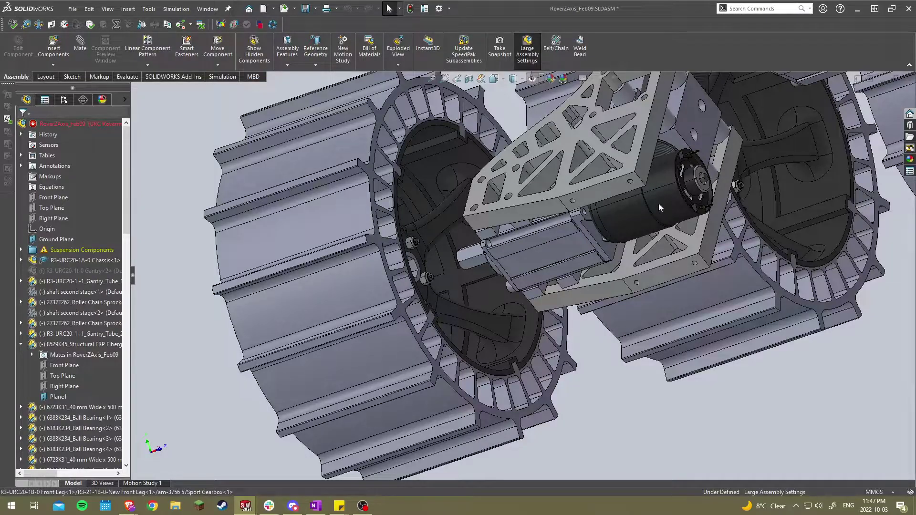
- Switch to the Current_Centrifuge_Assembly and examine the belt drive between the NEO motor and the tube rotor
{"action": "left_click", "coordinate": [245, 504]}
{"action": "scroll", "coordinate": [640, 382], "scroll_direction": "up", "scroll_amount": 3}
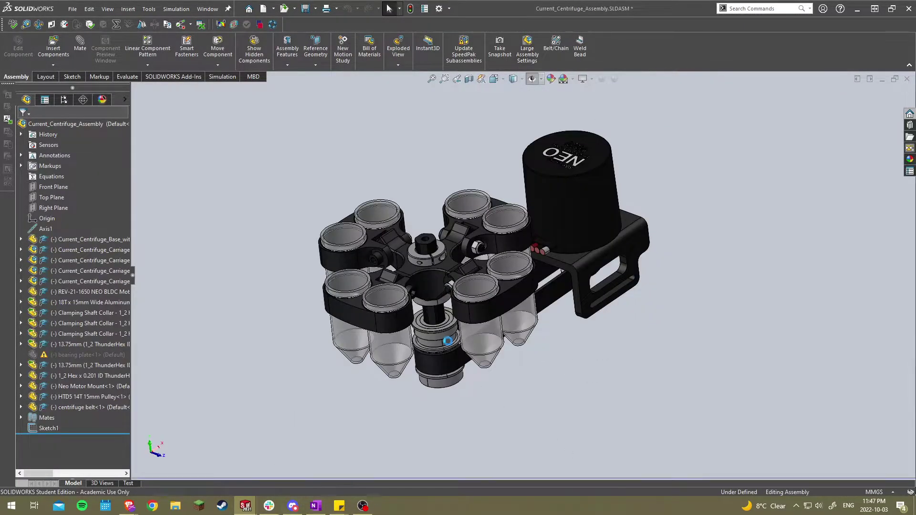
{"action": "middle_click_drag", "start_coordinate": [449, 344], "coordinate": [436, 302]}
{"action": "middle_click_drag", "start_coordinate": [372, 277], "coordinate": [453, 331]}
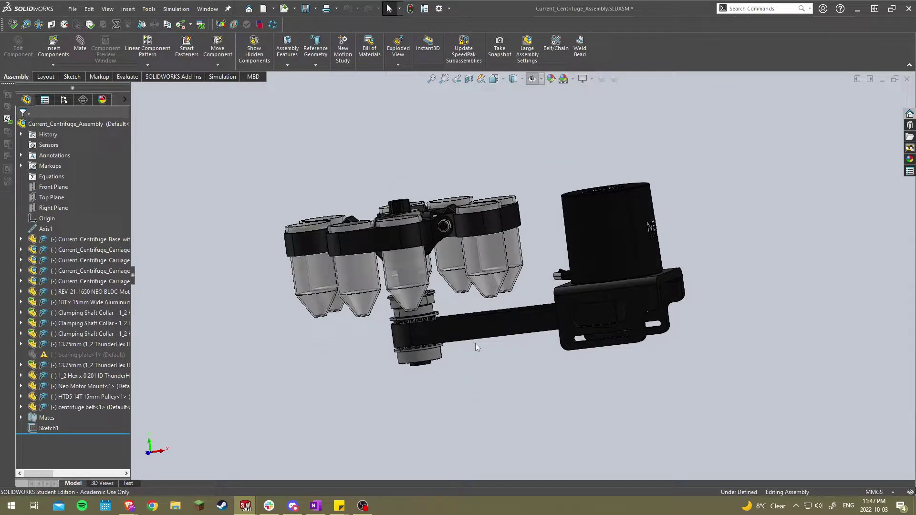
{"action": "middle_click_drag", "start_coordinate": [493, 364], "coordinate": [560, 347]}
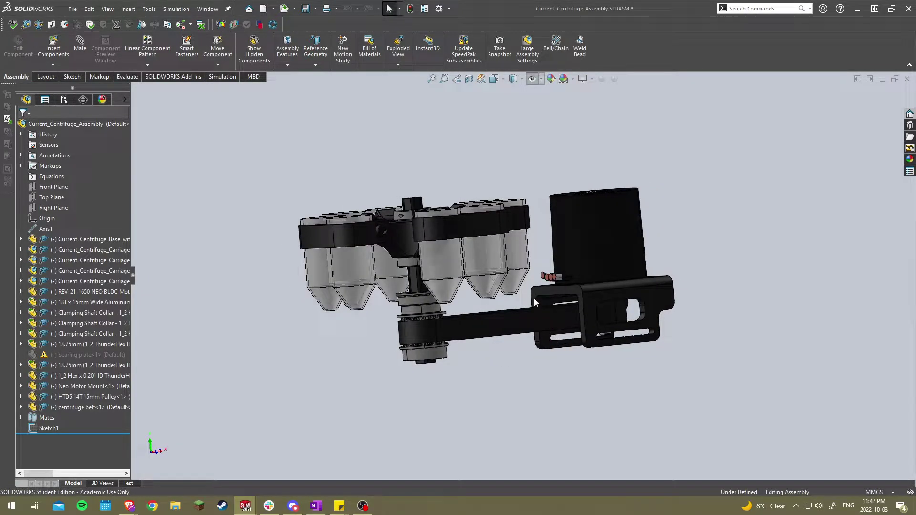
{"action": "scroll", "coordinate": [533, 298], "scroll_direction": "down", "scroll_amount": 4}
{"action": "middle_click_drag", "start_coordinate": [523, 312], "coordinate": [498, 317]}
{"action": "scroll", "coordinate": [521, 271], "scroll_direction": "up", "scroll_amount": 4}
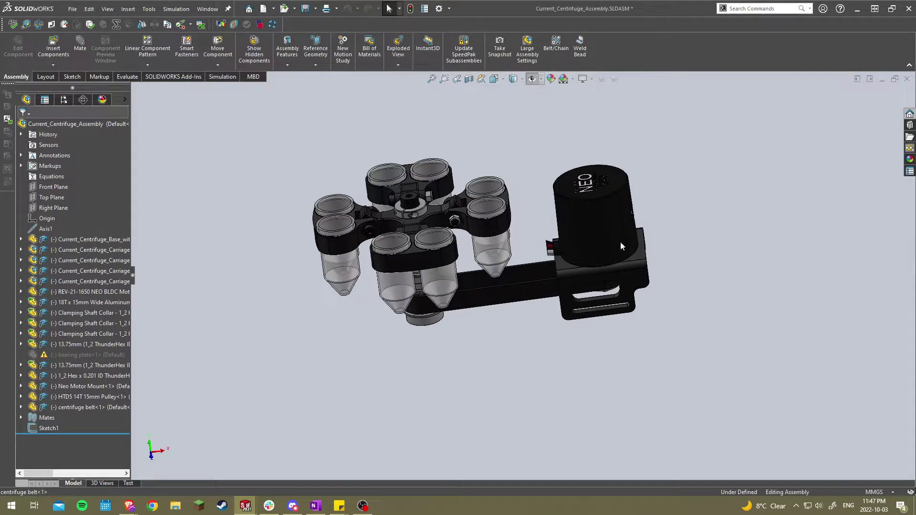
{"action": "middle_click_drag", "start_coordinate": [531, 271], "coordinate": [476, 279]}
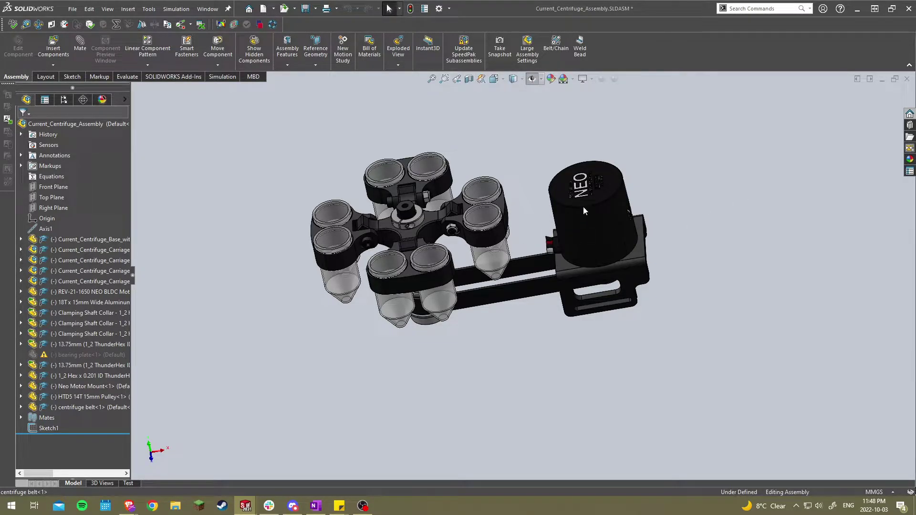
- Tilt one tube carriage of the centrifuge outward about its pivot
{"action": "middle_click_drag", "start_coordinate": [556, 204], "coordinate": [592, 137]}
{"action": "scroll", "coordinate": [589, 225], "scroll_direction": "down", "scroll_amount": 3}
{"action": "mouse_move", "coordinate": [572, 267]}
{"action": "middle_mouse_down"}
{"action": "mouse_move", "coordinate": [566, 278]}
{"action": "mouse_move", "coordinate": [568, 216]}
{"action": "mouse_move", "coordinate": [569, 254]}
{"action": "middle_mouse_up"}
{"action": "scroll", "coordinate": [571, 258], "scroll_direction": "up", "scroll_amount": 7}
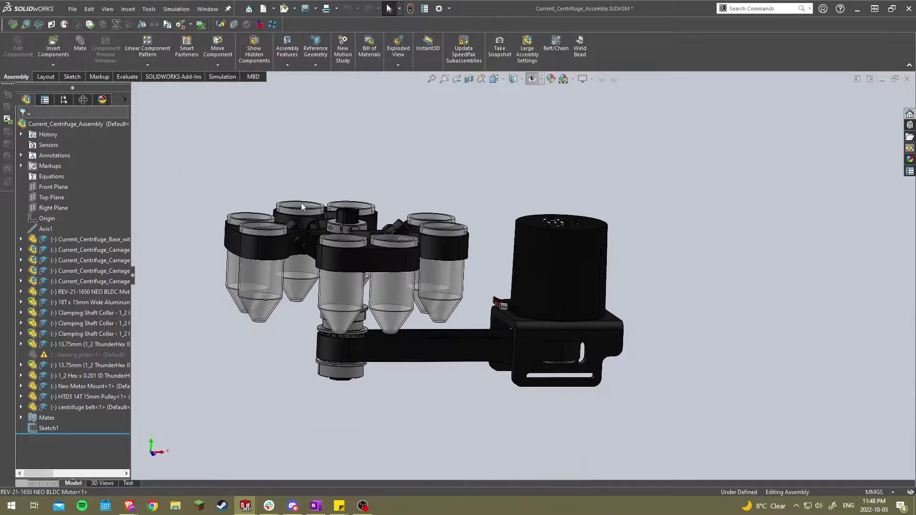
{"action": "middle_click_drag", "start_coordinate": [447, 165], "coordinate": [419, 317]}
{"action": "scroll", "coordinate": [419, 316], "scroll_direction": "down", "scroll_amount": 5}
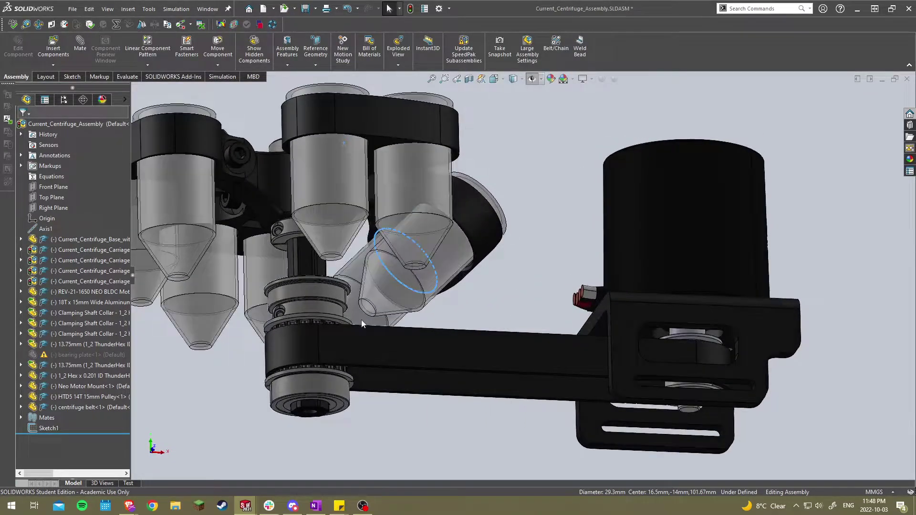
- Examine the centrifuge's belt, pulleys and motor mount from below and from the side
{"action": "scroll", "coordinate": [502, 284], "scroll_direction": "up", "scroll_amount": 4}
{"action": "middle_click_drag", "start_coordinate": [617, 265], "coordinate": [519, 300]}
{"action": "middle_click_drag", "start_coordinate": [506, 258], "coordinate": [446, 274]}
{"action": "middle_click_drag", "start_coordinate": [460, 307], "coordinate": [525, 244]}
{"action": "scroll", "coordinate": [585, 391], "scroll_direction": "up", "scroll_amount": 5}
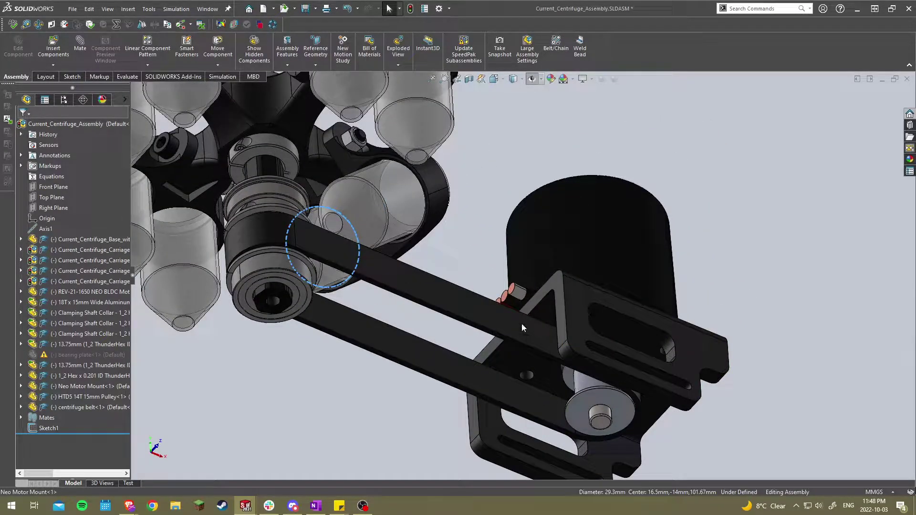
{"action": "middle_click_drag", "start_coordinate": [512, 311], "coordinate": [325, 303]}
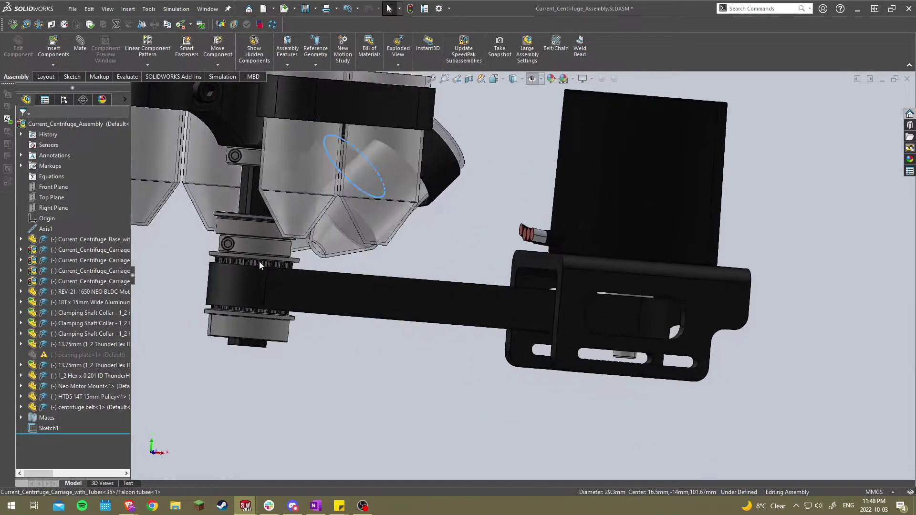
{"action": "scroll", "coordinate": [260, 262], "scroll_direction": "down", "scroll_amount": 5}
{"action": "left_click_drag", "start_coordinate": [259, 261], "coordinate": [322, 256]}
- Switch to the 002 - 000 - Static Electric Collector Assembly and examine the belts and pulleys between the electrode plates
{"action": "scroll", "coordinate": [334, 258], "scroll_direction": "down", "scroll_amount": 6}
{"action": "middle_click_drag", "start_coordinate": [462, 196], "coordinate": [415, 171]}
{"action": "scroll", "coordinate": [492, 157], "scroll_direction": "down", "scroll_amount": 3}
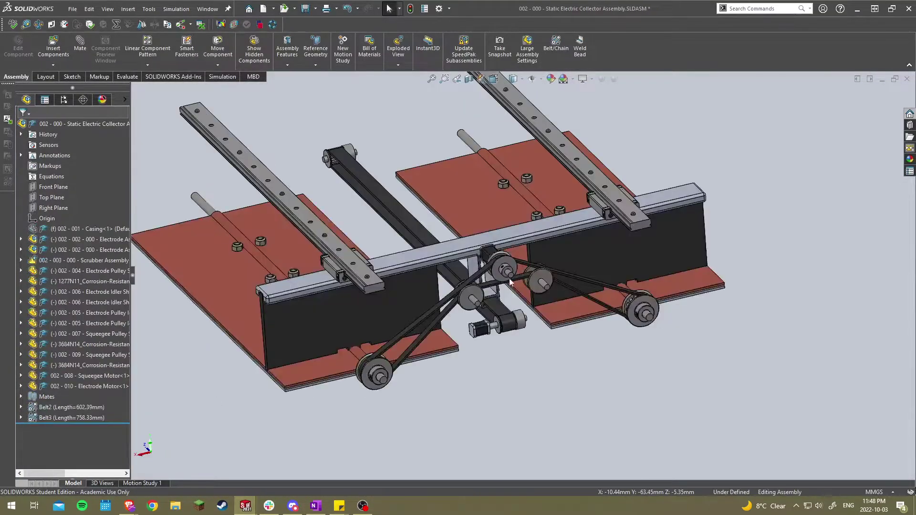
{"action": "scroll", "coordinate": [506, 291], "scroll_direction": "up", "scroll_amount": 4}
{"action": "middle_click_drag", "start_coordinate": [501, 291], "coordinate": [683, 328]}
{"action": "scroll", "coordinate": [502, 277], "scroll_direction": "down", "scroll_amount": 6}
{"action": "scroll", "coordinate": [539, 215], "scroll_direction": "up", "scroll_amount": 7}
{"action": "scroll", "coordinate": [384, 403], "scroll_direction": "down", "scroll_amount": 3}
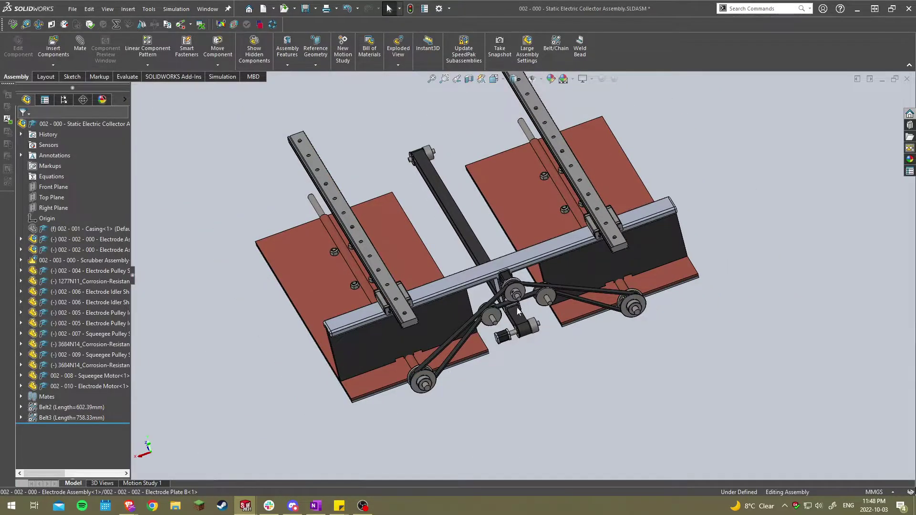
{"action": "scroll", "coordinate": [504, 337], "scroll_direction": "up", "scroll_amount": 2}
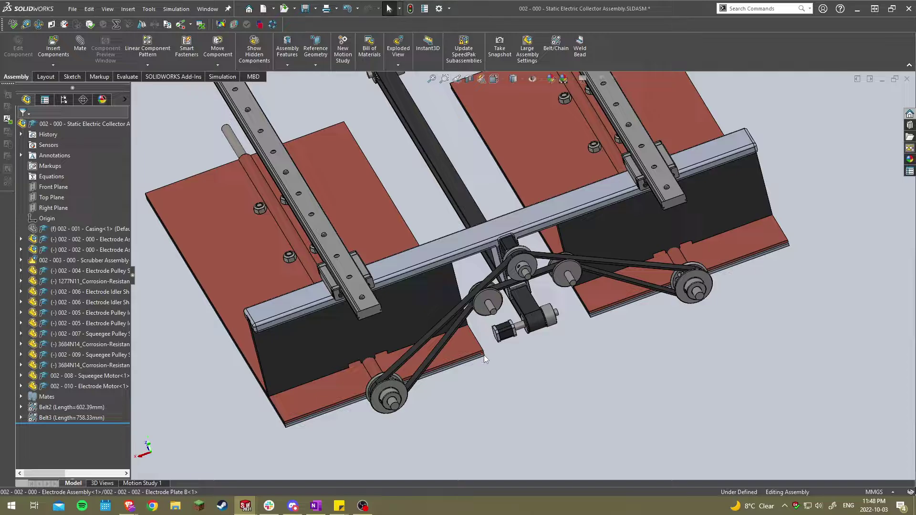
- Swing the electrode plates of the static electric collector about their shafts and select the central drive pulley of the belts
{"action": "scroll", "coordinate": [484, 358], "scroll_direction": "down", "scroll_amount": 2}
{"action": "scroll", "coordinate": [483, 350], "scroll_direction": "up", "scroll_amount": 2}
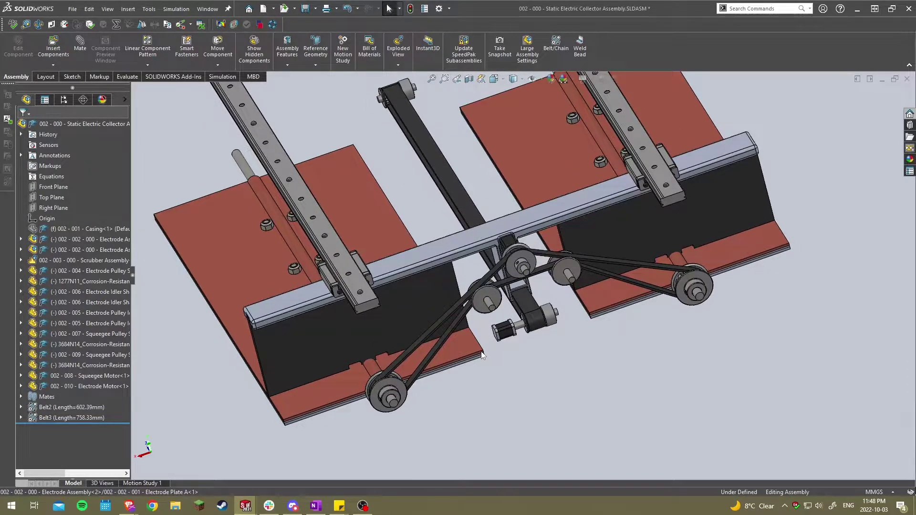
{"action": "left_click_drag", "start_coordinate": [482, 355], "coordinate": [320, 345]}
{"action": "scroll", "coordinate": [526, 267], "scroll_direction": "down", "scroll_amount": 5}
{"action": "scroll", "coordinate": [507, 259], "scroll_direction": "down", "scroll_amount": 3}
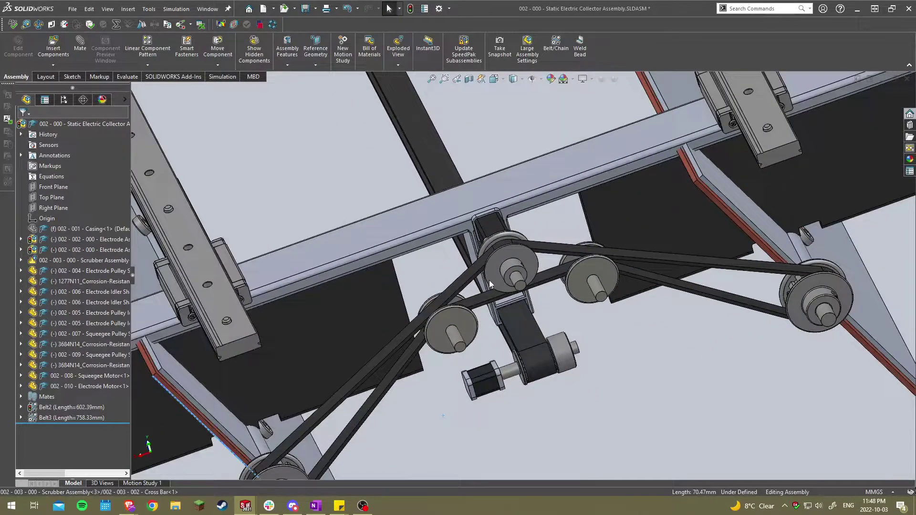
{"action": "left_click_drag", "start_coordinate": [490, 283], "coordinate": [668, 239]}
{"action": "left_click", "coordinate": [518, 258]}
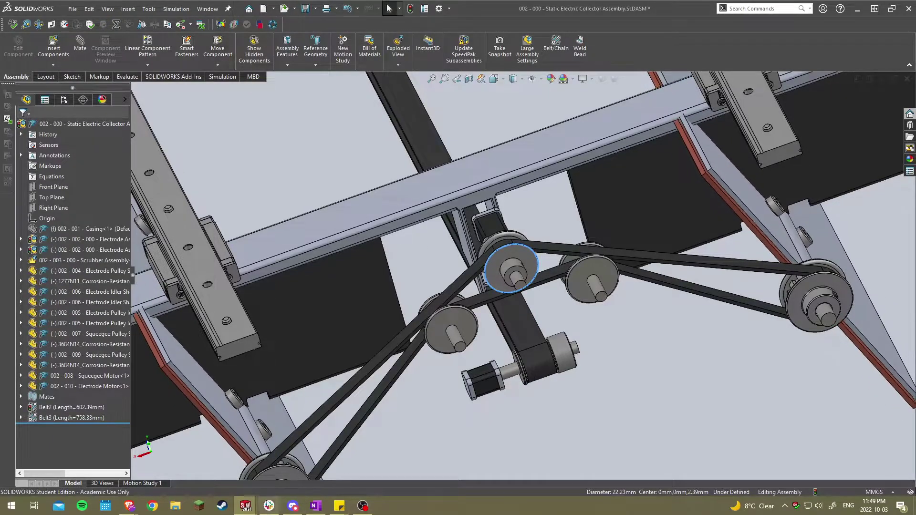
- Switch to RoverZAxis_Feb09 and examine the motor, bevel gears and sprockets at the lower end of the gantry
{"action": "left_click", "coordinate": [247, 506]}
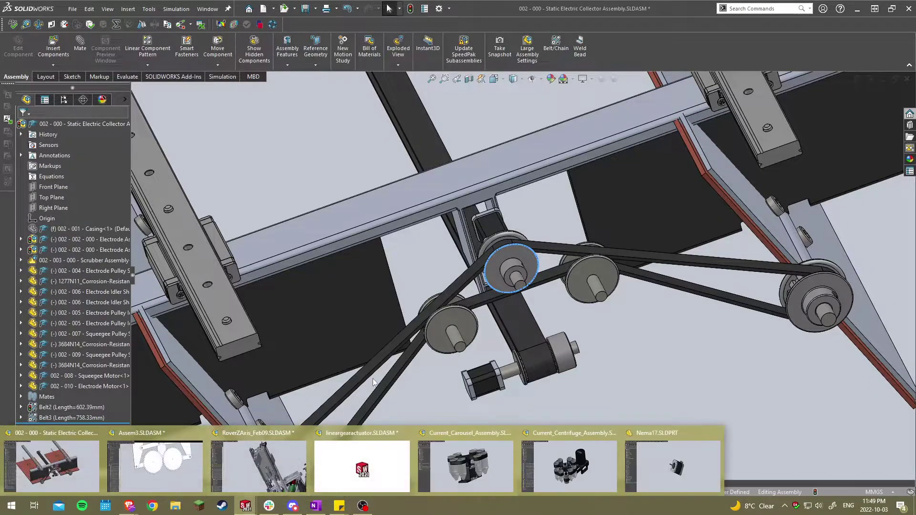
{"action": "left_click", "coordinate": [249, 462]}
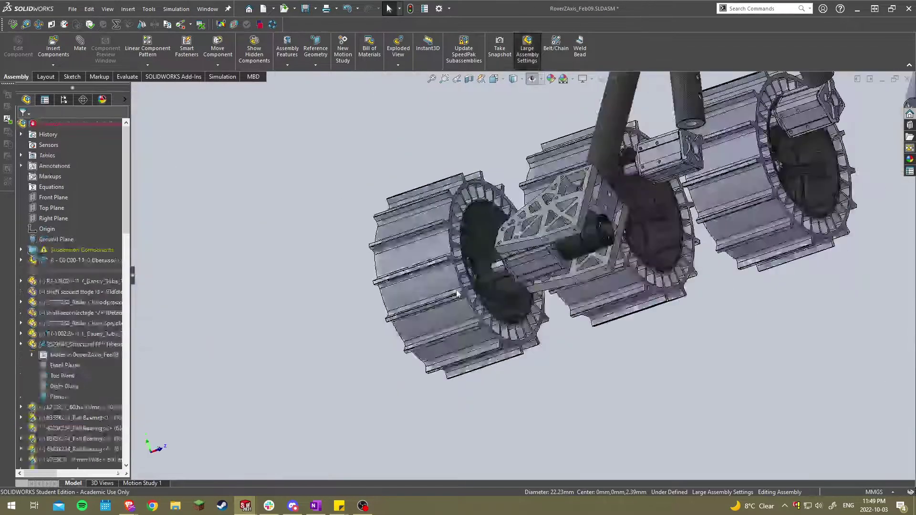
{"action": "scroll", "coordinate": [453, 297], "scroll_direction": "up", "scroll_amount": 4}
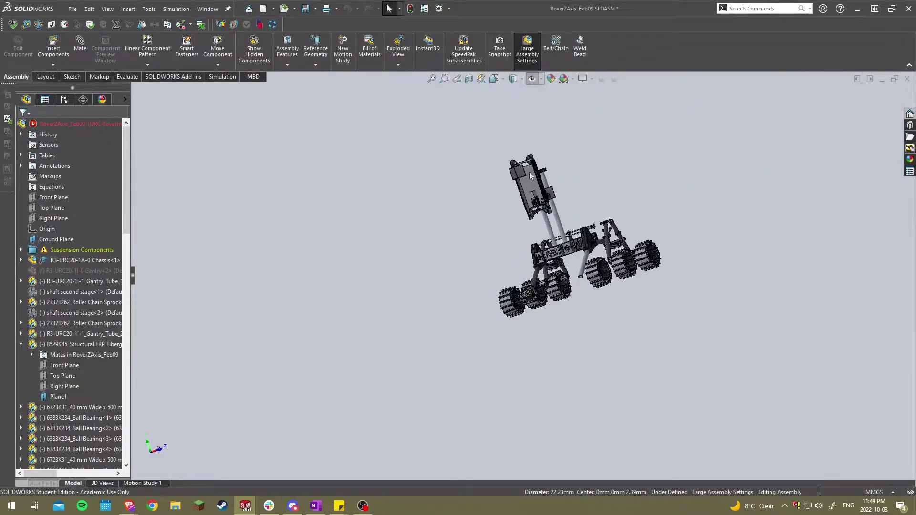
{"action": "scroll", "coordinate": [485, 274], "scroll_direction": "down", "scroll_amount": 6}
{"action": "scroll", "coordinate": [513, 256], "scroll_direction": "down", "scroll_amount": 4}
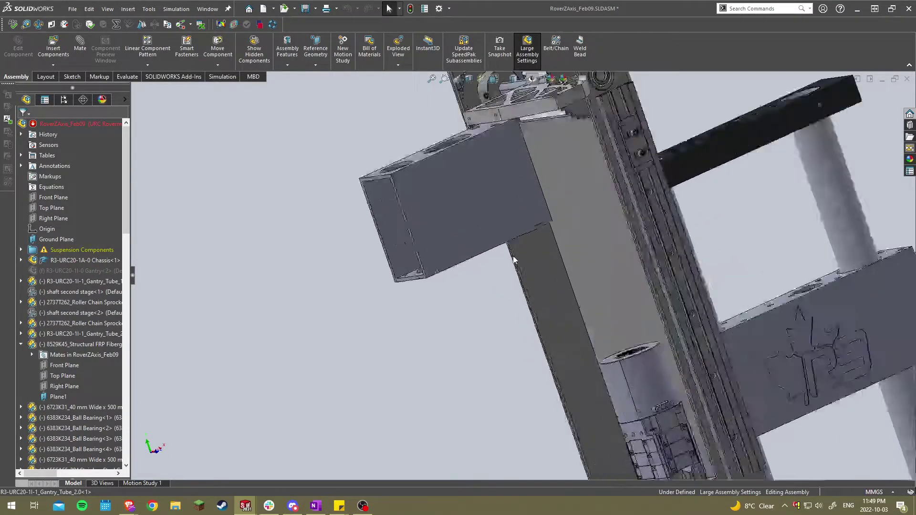
{"action": "scroll", "coordinate": [528, 272], "scroll_direction": "up", "scroll_amount": 5}
{"action": "scroll", "coordinate": [585, 355], "scroll_direction": "down", "scroll_amount": 3}
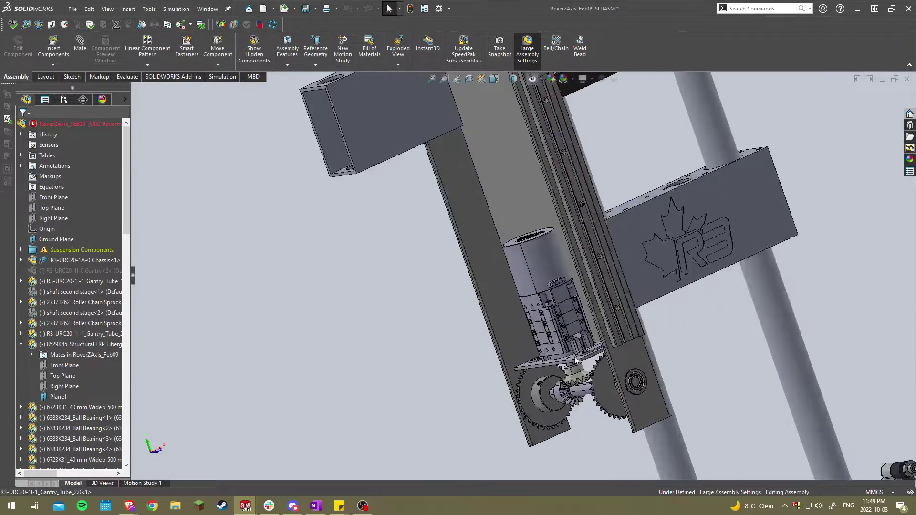
{"action": "scroll", "coordinate": [518, 385], "scroll_direction": "down", "scroll_amount": 3}
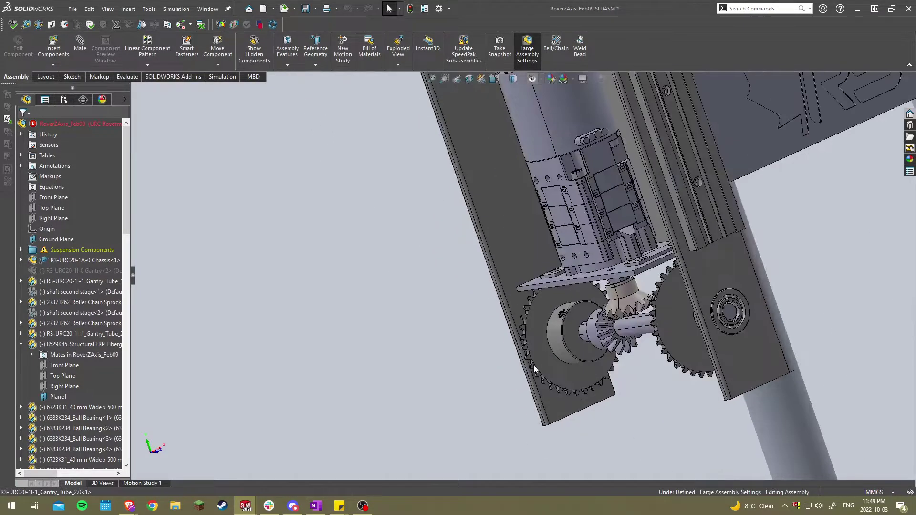
{"action": "scroll", "coordinate": [534, 365], "scroll_direction": "down", "scroll_amount": 3}
{"action": "scroll", "coordinate": [519, 245], "scroll_direction": "up", "scroll_amount": 6}
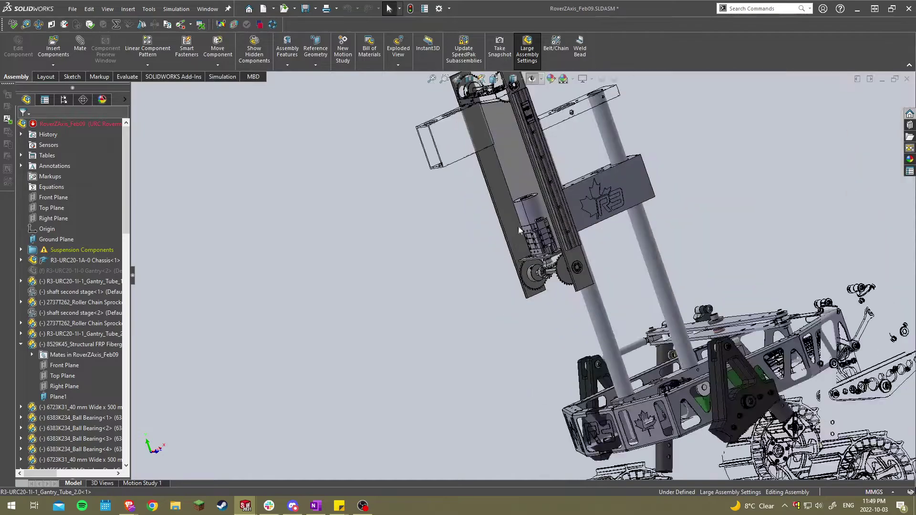
- Examine the upper sprockets and their shared shaft at the top end of the rover's gantry
{"action": "scroll", "coordinate": [517, 211], "scroll_direction": "up", "scroll_amount": 2}
{"action": "scroll", "coordinate": [510, 181], "scroll_direction": "down", "scroll_amount": 4}
{"action": "scroll", "coordinate": [510, 181], "scroll_direction": "down", "scroll_amount": 5}
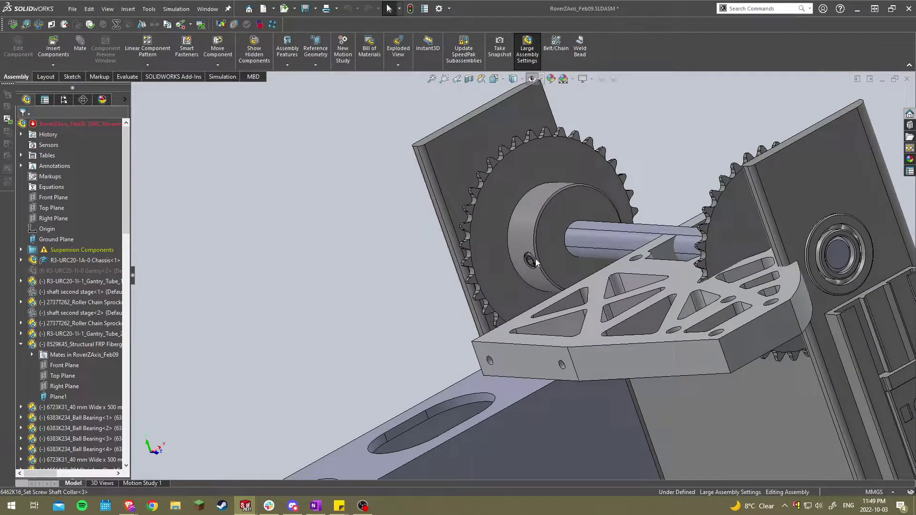
{"action": "scroll", "coordinate": [535, 259], "scroll_direction": "up", "scroll_amount": 3}
{"action": "middle_click_drag", "start_coordinate": [533, 262], "coordinate": [545, 284]}
{"action": "scroll", "coordinate": [537, 244], "scroll_direction": "down", "scroll_amount": 2}
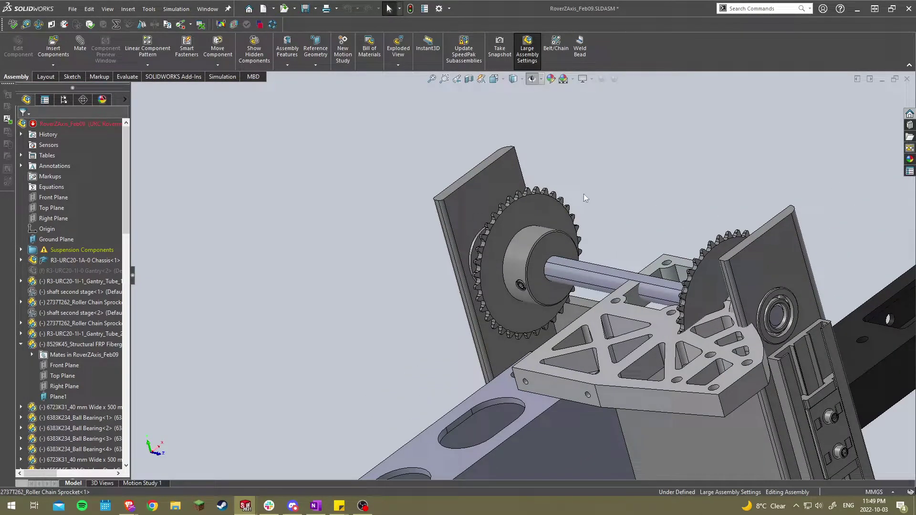
{"action": "scroll", "coordinate": [519, 265], "scroll_direction": "up", "scroll_amount": 3}
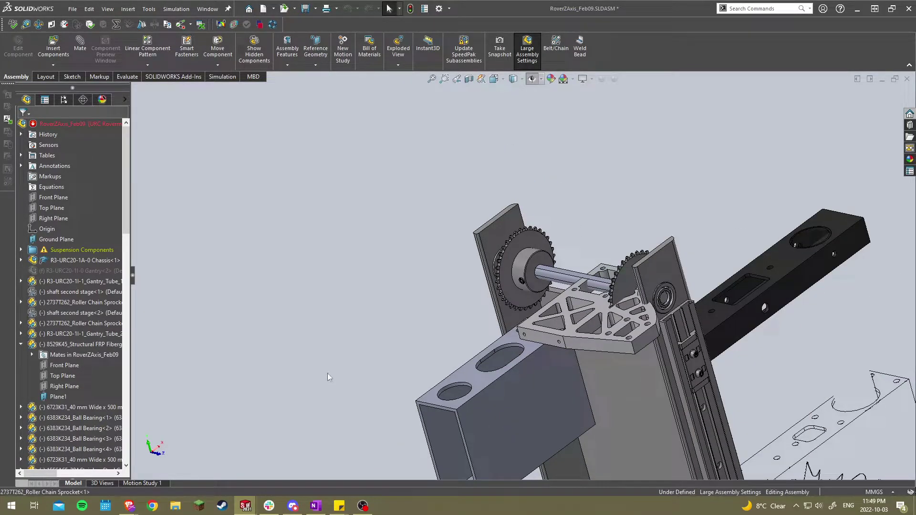
{"action": "scroll", "coordinate": [433, 381], "scroll_direction": "up", "scroll_amount": 5}
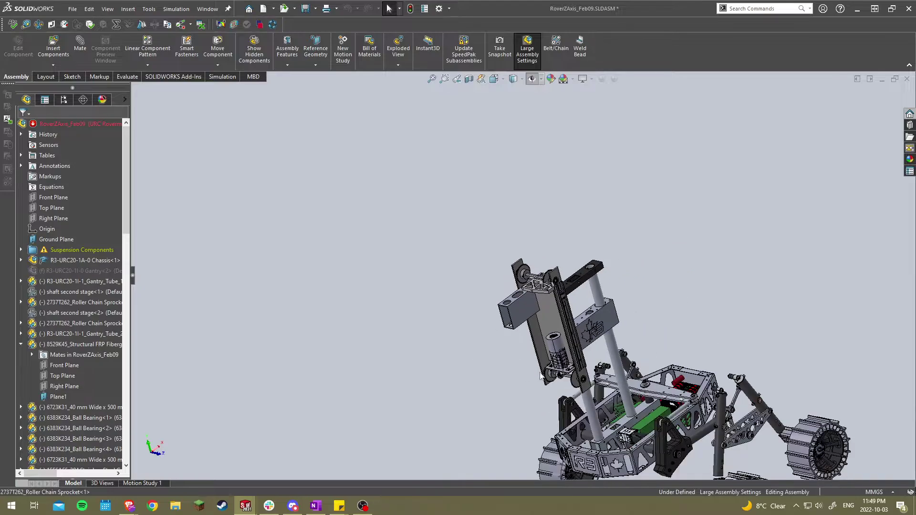
{"action": "scroll", "coordinate": [547, 351], "scroll_direction": "down", "scroll_amount": 5}
- Switch to the 002 - 000 - Static Electric Collector Assembly to view its belt drive and return to RoverZAxis_Feb09
{"action": "left_click", "coordinate": [246, 507]}
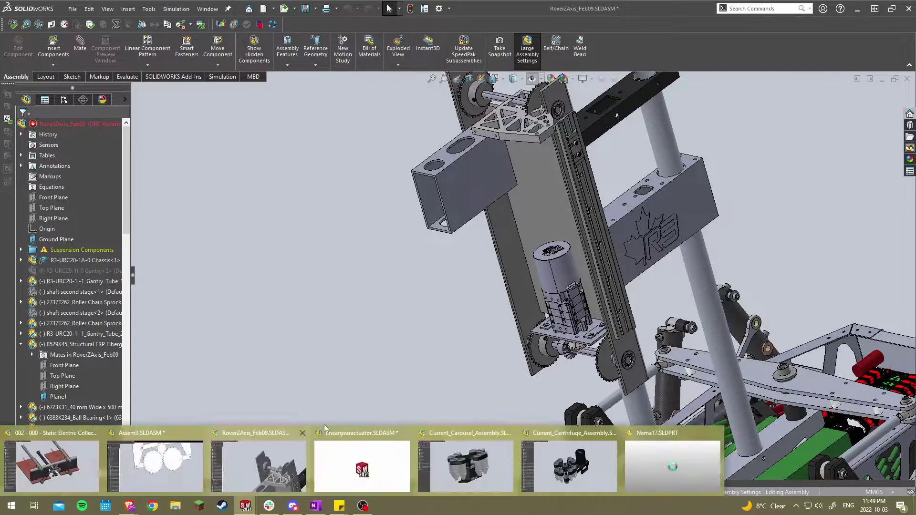
{"action": "left_click", "coordinate": [51, 465]}
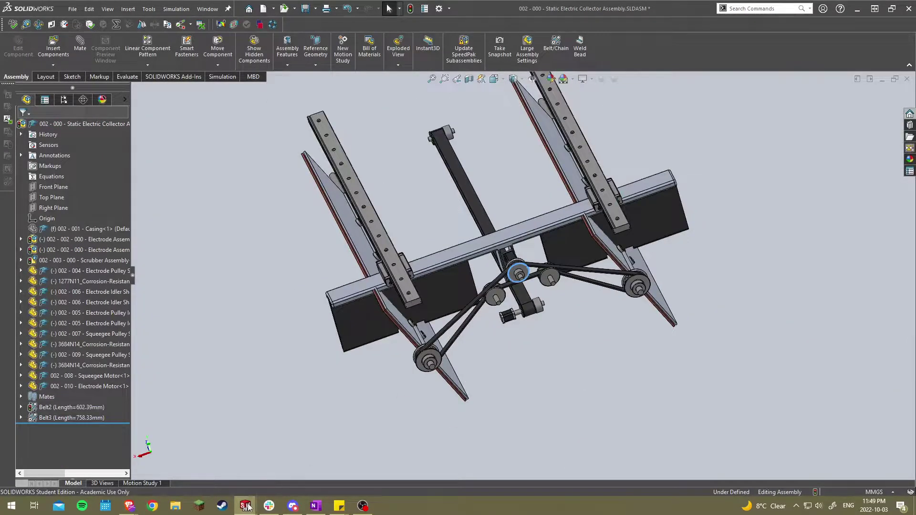
{"action": "left_click", "coordinate": [248, 503]}
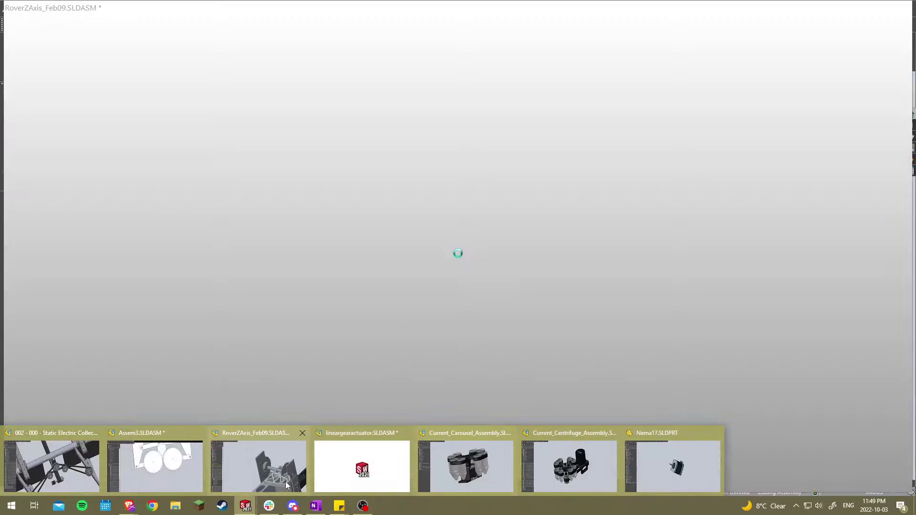
{"action": "left_click", "coordinate": [286, 482]}
{"action": "key", "text": "ctrl+Tab"}
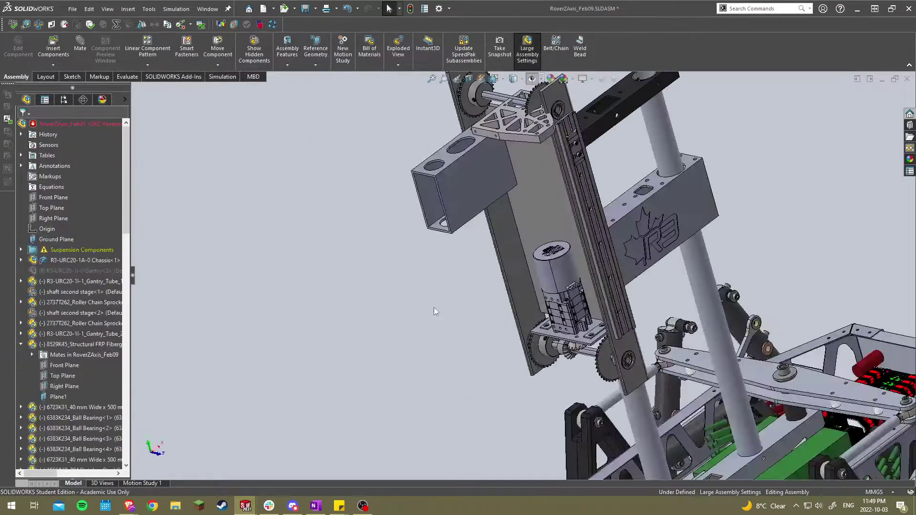
- Examine the bevel gear pair under the rover's NEO motor and the path between the lower and upper sprockets
{"action": "scroll", "coordinate": [545, 346], "scroll_direction": "down", "scroll_amount": 5}
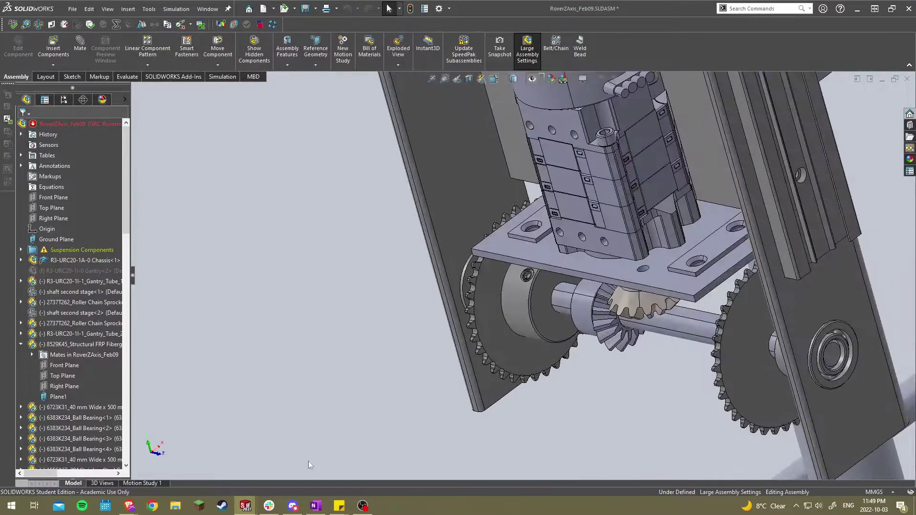
{"action": "left_click", "coordinate": [246, 505]}
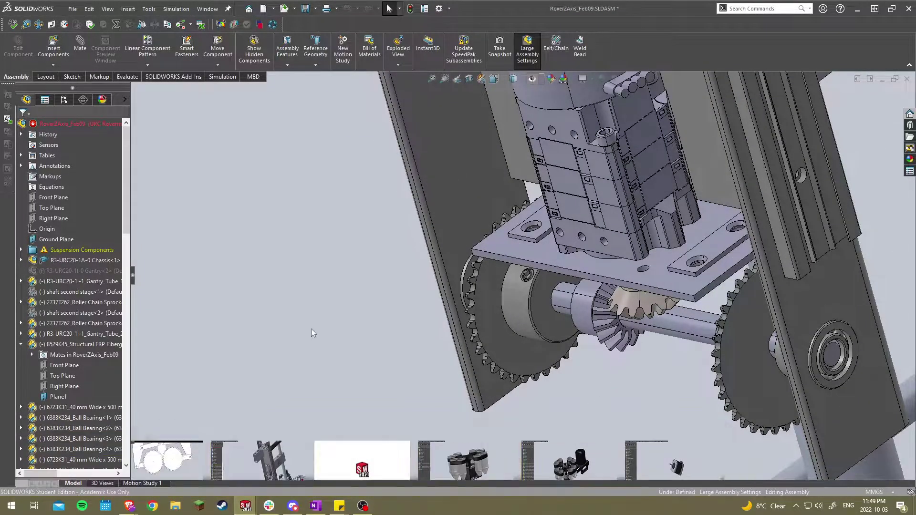
{"action": "scroll", "coordinate": [419, 325], "scroll_direction": "up", "scroll_amount": 5}
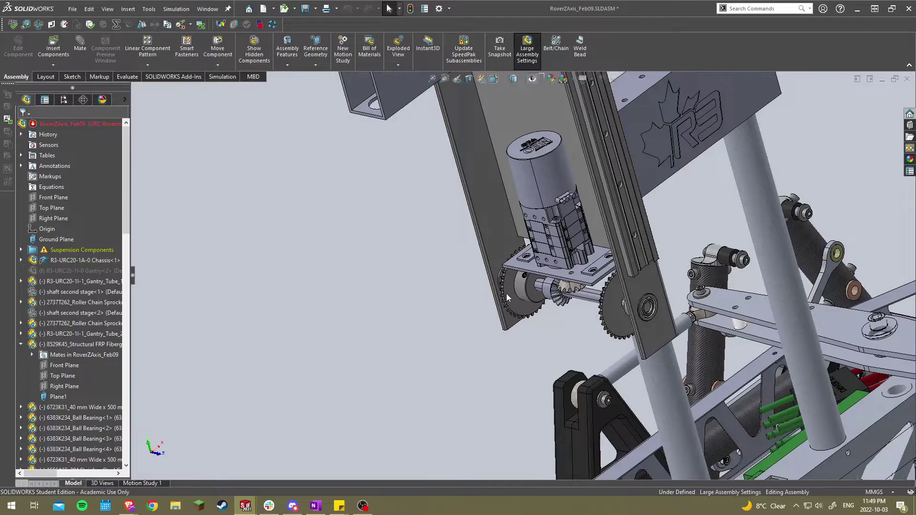
{"action": "scroll", "coordinate": [472, 340], "scroll_direction": "up", "scroll_amount": 6}
{"action": "scroll", "coordinate": [521, 198], "scroll_direction": "down", "scroll_amount": 3}
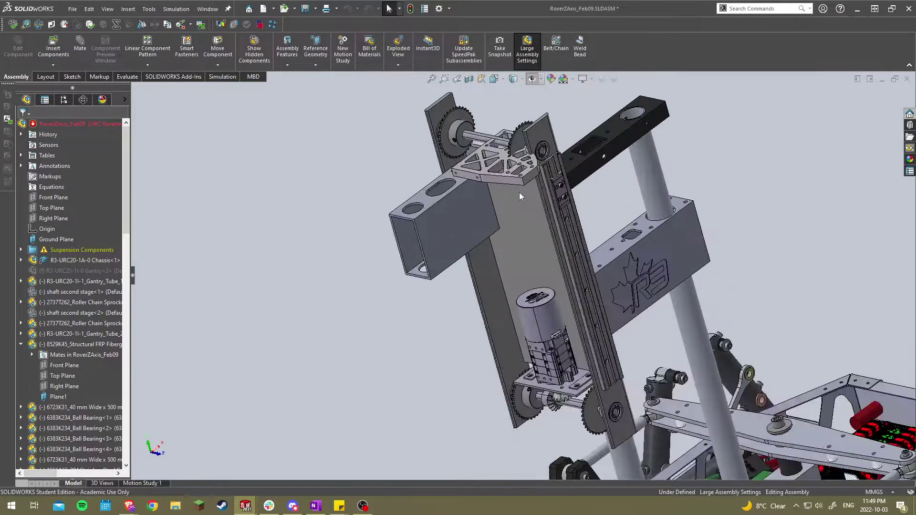
{"action": "middle_click_drag", "start_coordinate": [510, 199], "coordinate": [434, 318]}
{"action": "mouse_move", "coordinate": [246, 507]}
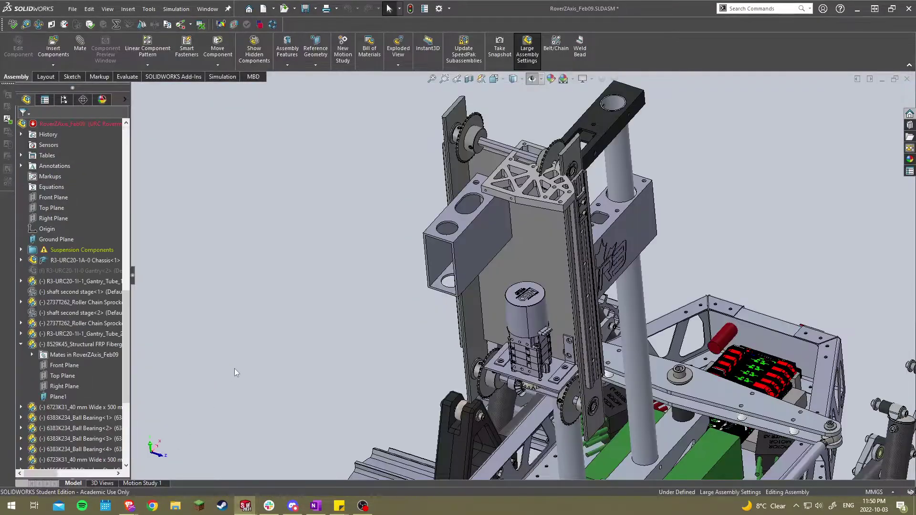
- Switch to Assem3 and examine the two-gear gripper from the front and from its edge
{"action": "key", "text": "ctrl+Tab"}
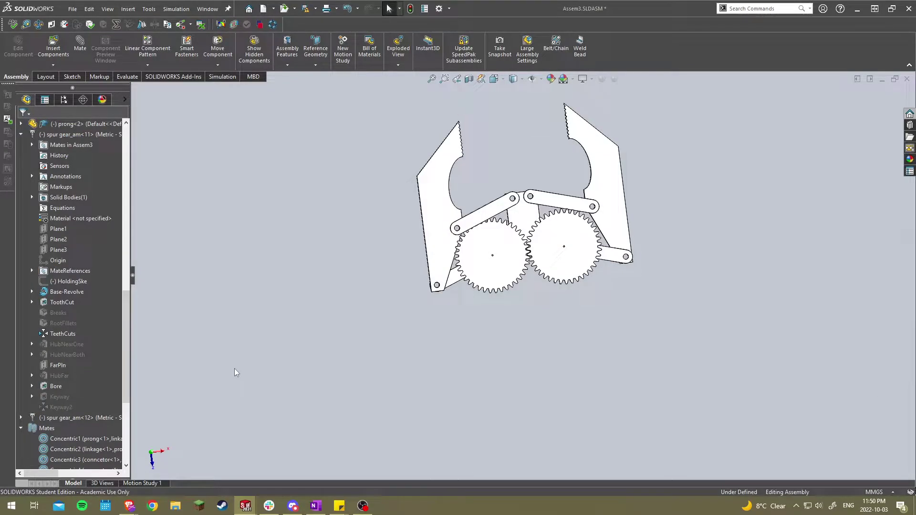
{"action": "scroll", "coordinate": [463, 240], "scroll_direction": "up", "scroll_amount": 2}
{"action": "scroll", "coordinate": [528, 211], "scroll_direction": "down", "scroll_amount": 3}
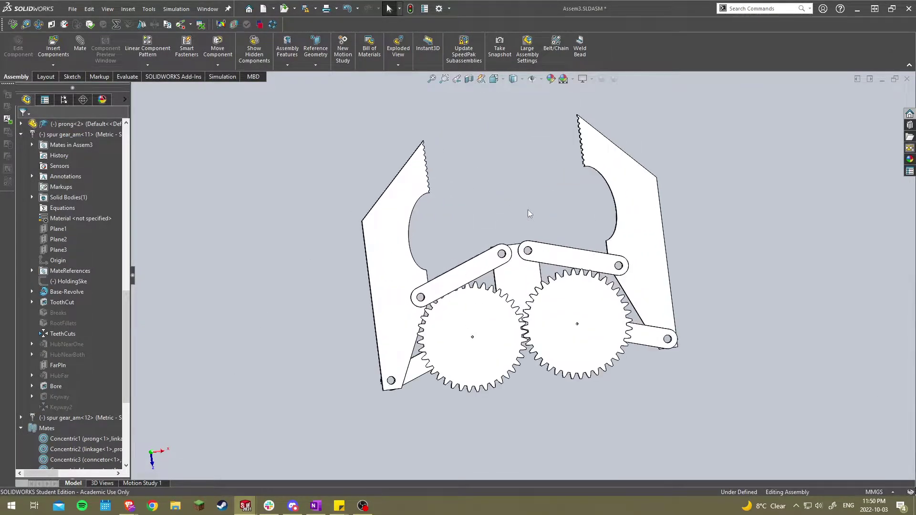
{"action": "middle_click_drag", "start_coordinate": [550, 211], "coordinate": [550, 233]}
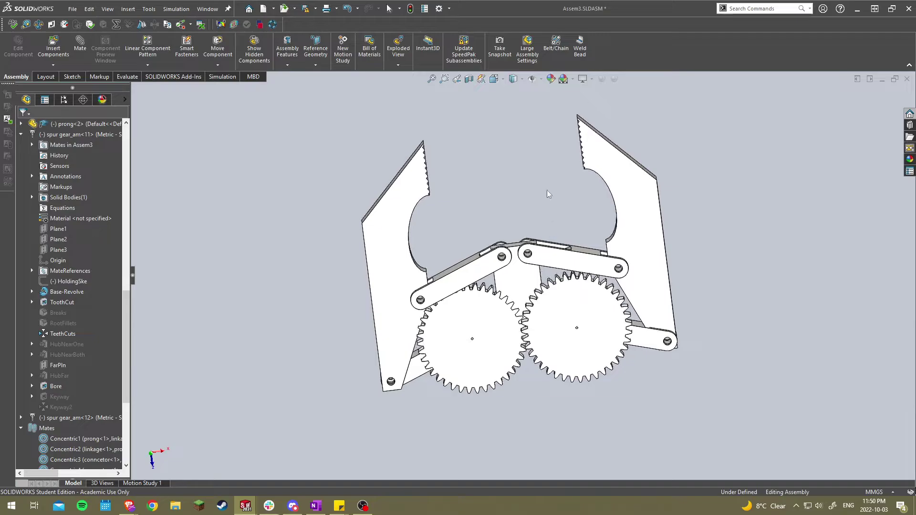
{"action": "middle_click_drag", "start_coordinate": [541, 337], "coordinate": [534, 181]}
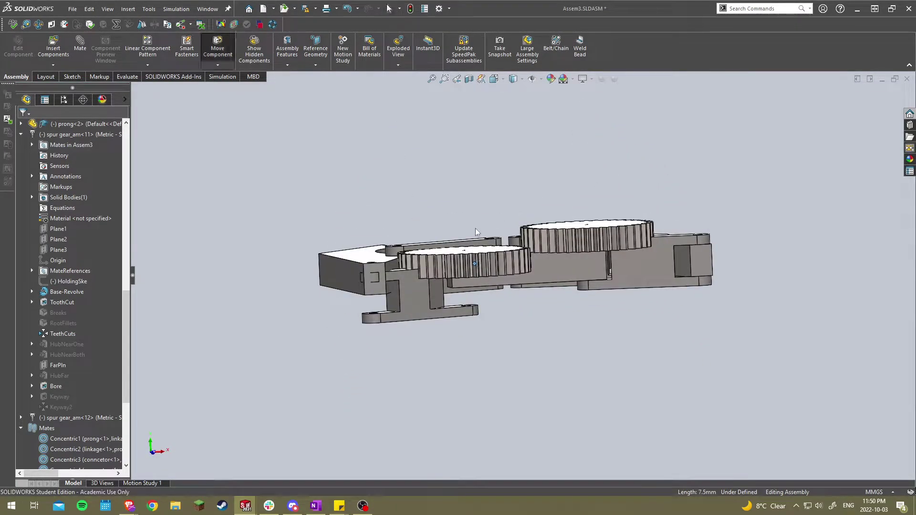
{"action": "middle_click_drag", "start_coordinate": [572, 228], "coordinate": [569, 285]}
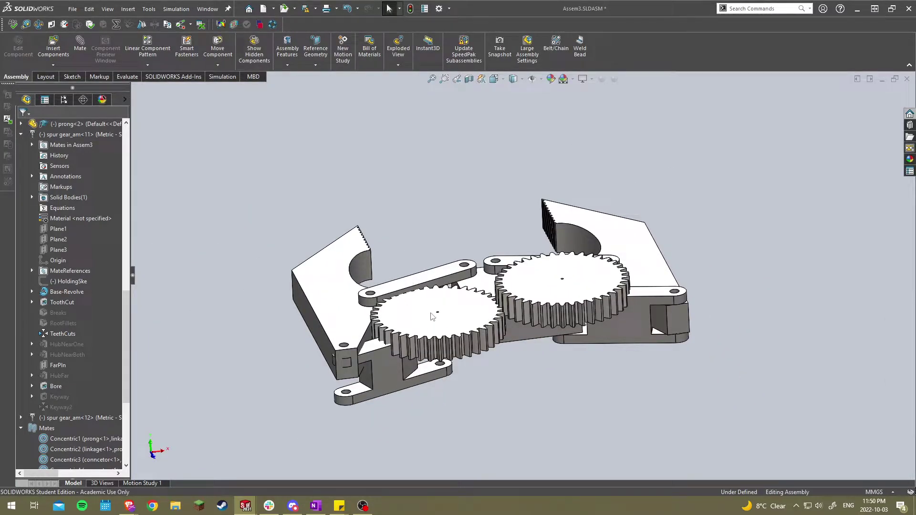
- Examine the meshing teeth of the gripper's two spur gears up close and from different angles
{"action": "scroll", "coordinate": [449, 313], "scroll_direction": "down", "scroll_amount": 4}
{"action": "middle_click_drag", "start_coordinate": [459, 281], "coordinate": [533, 370]}
{"action": "scroll", "coordinate": [459, 396], "scroll_direction": "up", "scroll_amount": 4}
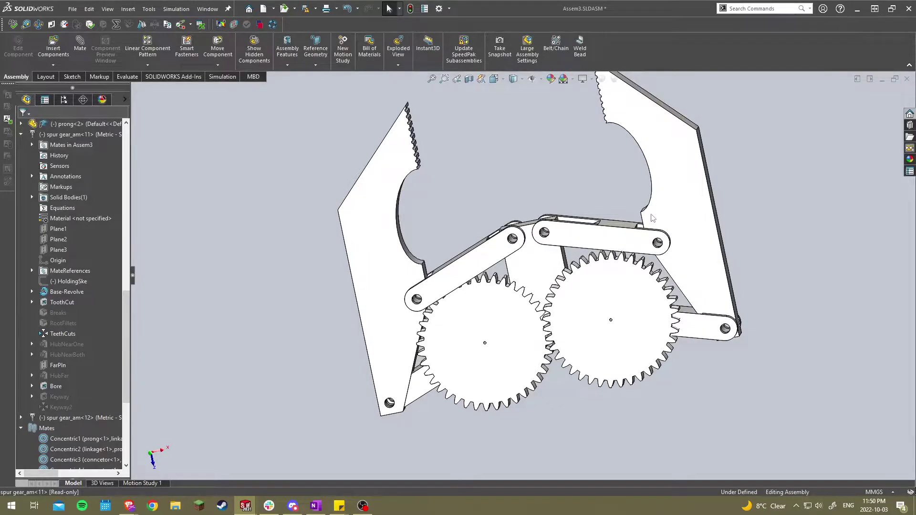
{"action": "middle_click_drag", "start_coordinate": [520, 333], "coordinate": [504, 199]}
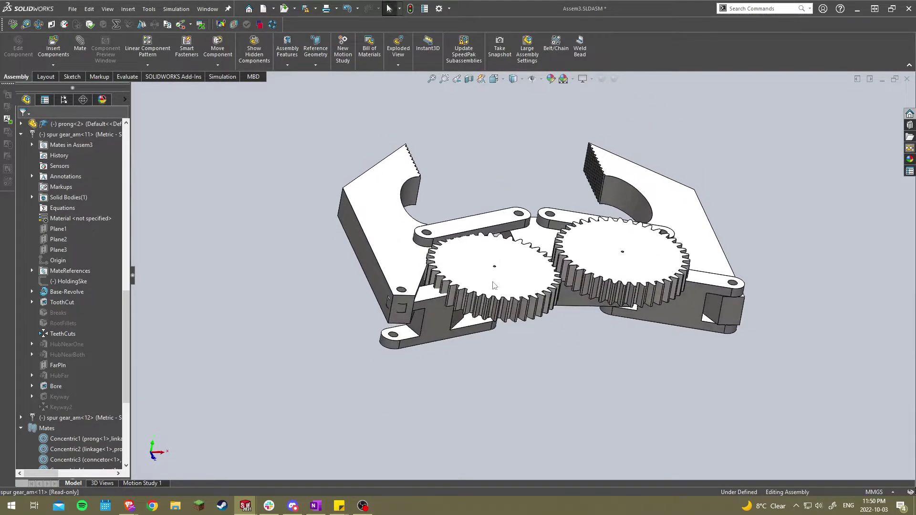
{"action": "scroll", "coordinate": [506, 282], "scroll_direction": "down", "scroll_amount": 5}
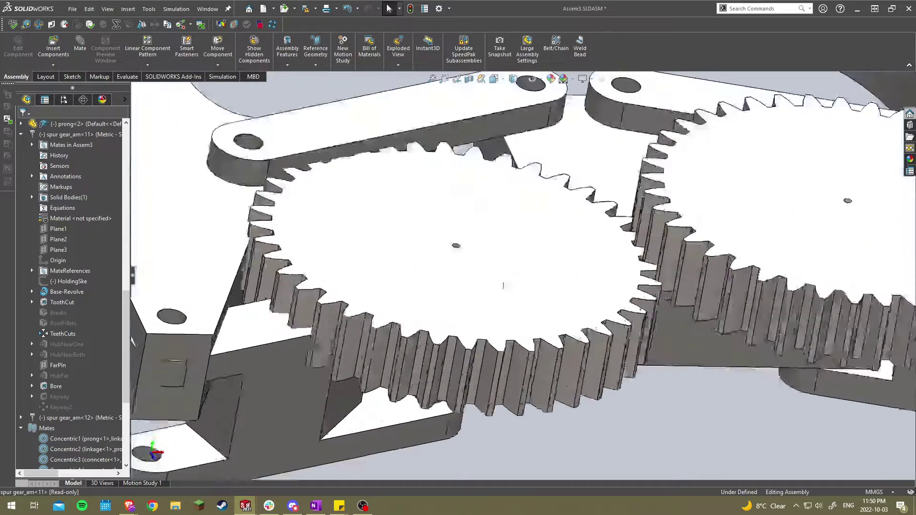
{"action": "middle_click_drag", "start_coordinate": [491, 225], "coordinate": [466, 362]}
{"action": "scroll", "coordinate": [523, 278], "scroll_direction": "up", "scroll_amount": 5}
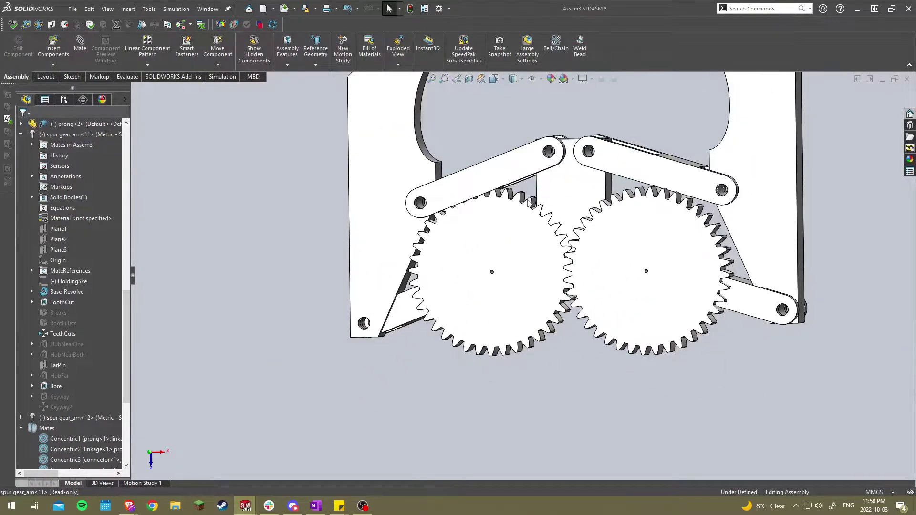
- Open the gripper slightly by turning the left gear and moving the left prong outward
{"action": "left_click_drag", "start_coordinate": [527, 200], "coordinate": [495, 191]}
{"action": "left_click_drag", "start_coordinate": [356, 150], "coordinate": [378, 122]}
{"action": "middle_click_drag", "start_coordinate": [531, 219], "coordinate": [561, 262]}
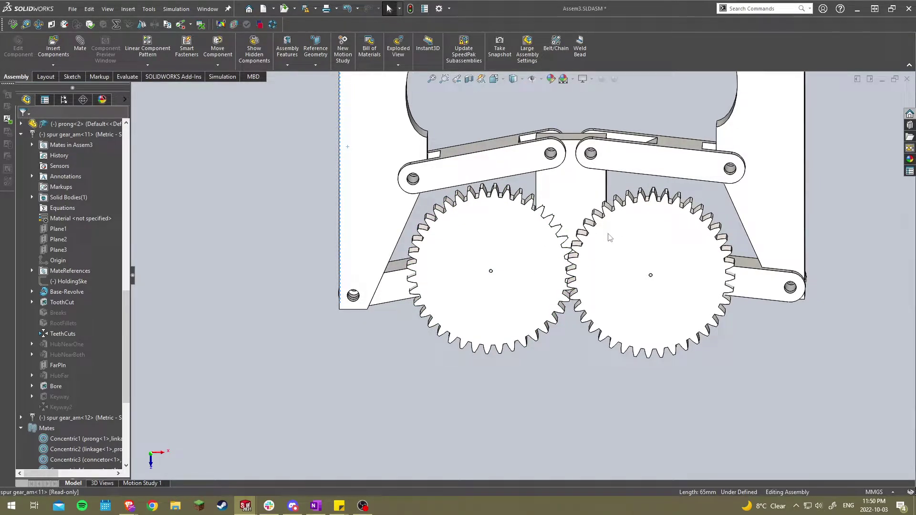
{"action": "scroll", "coordinate": [567, 289], "scroll_direction": "up", "scroll_amount": 5}
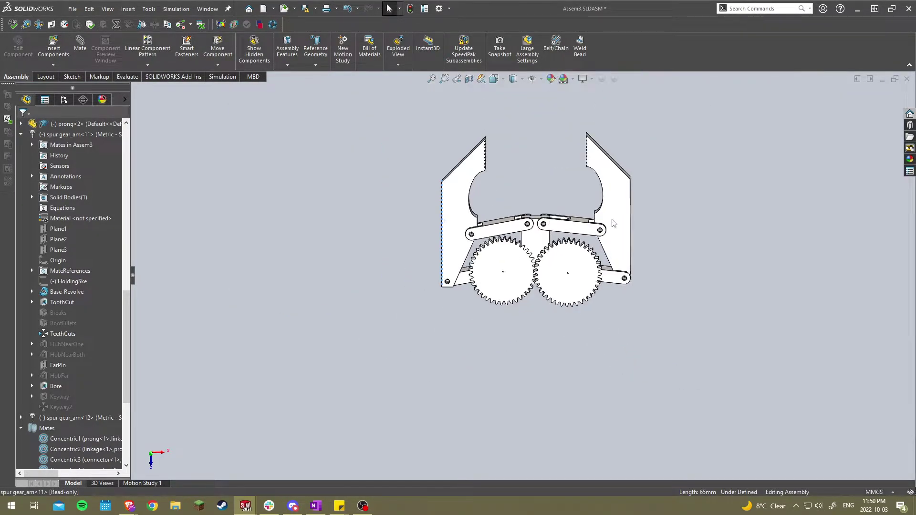
- Close the gripper by moving the right prong inward, and view the mechanism face-on from the top
{"action": "left_click_drag", "start_coordinate": [613, 223], "coordinate": [565, 173]}
{"action": "scroll", "coordinate": [522, 281], "scroll_direction": "down", "scroll_amount": 5}
{"action": "middle_click_drag", "start_coordinate": [547, 280], "coordinate": [552, 249]}
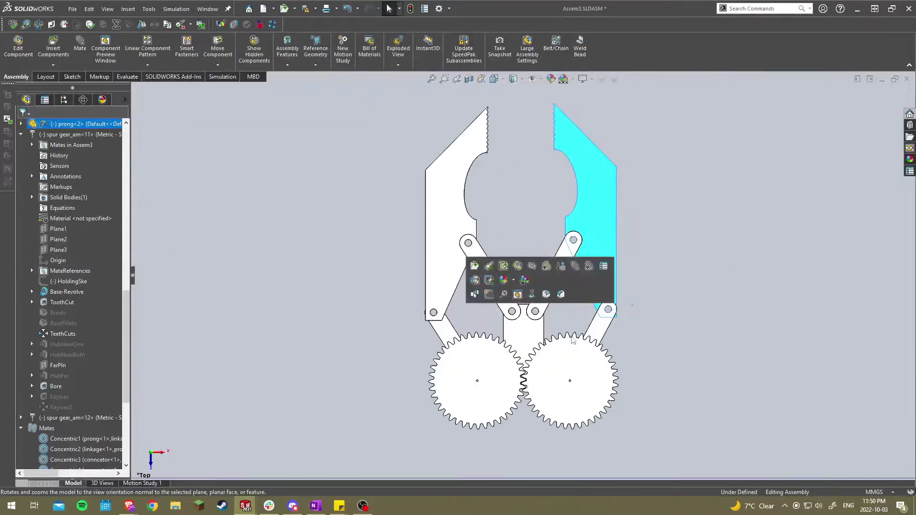
- Open the gripper wide by moving the right prong outward, and view the two meshing gears and linkages up close
{"action": "left_click", "coordinate": [622, 315]}
{"action": "left_click_drag", "start_coordinate": [605, 263], "coordinate": [628, 338]}
{"action": "scroll", "coordinate": [489, 390], "scroll_direction": "down", "scroll_amount": 2}
{"action": "scroll", "coordinate": [487, 386], "scroll_direction": "down", "scroll_amount": 2}
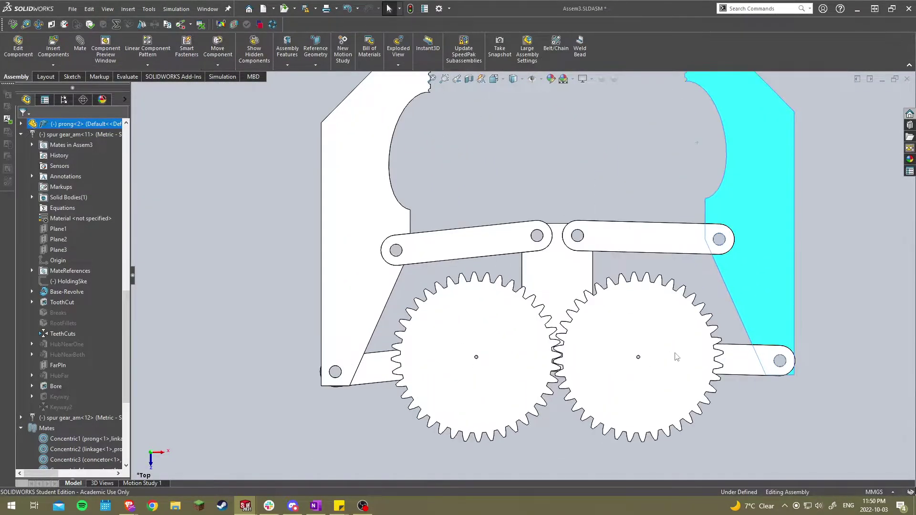
{"action": "scroll", "coordinate": [675, 352], "scroll_direction": "up", "scroll_amount": 2}
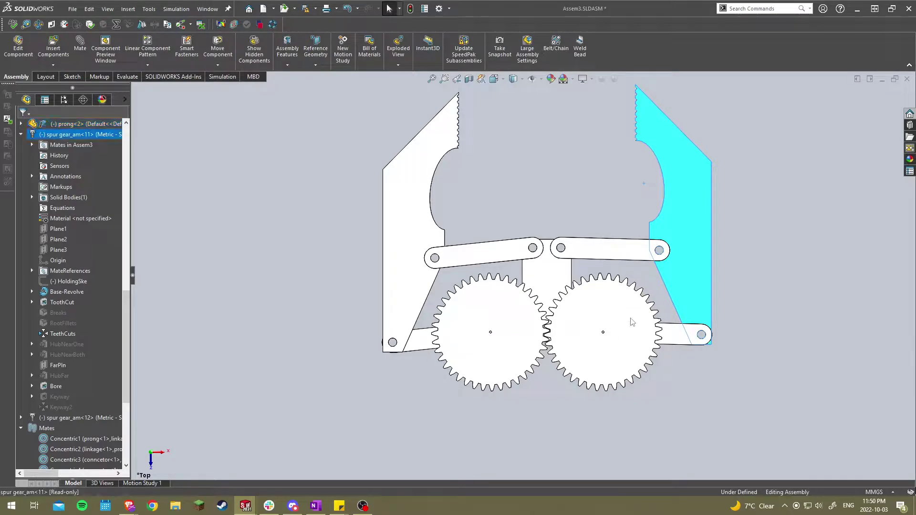
{"action": "left_click", "coordinate": [530, 317]}
{"action": "left_click", "coordinate": [623, 315]}
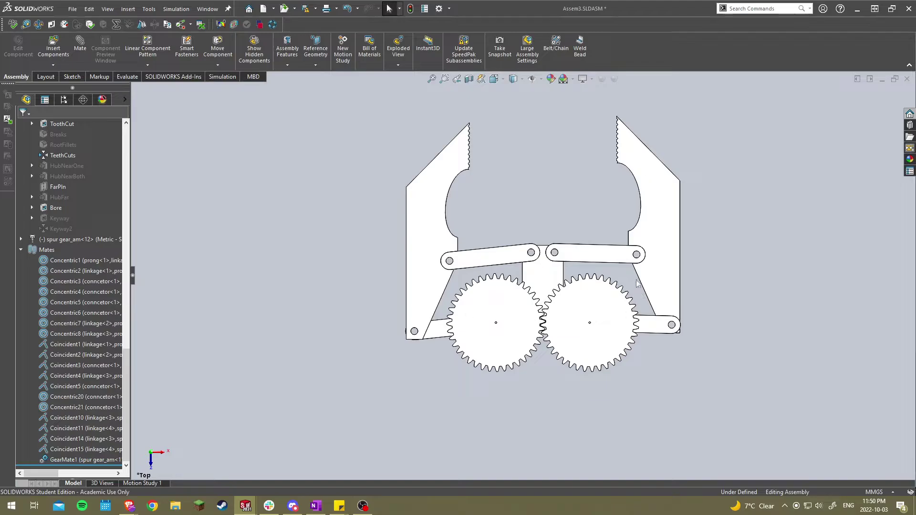
- Close the gripper slightly by moving the right prong inward, and examine the gears and linkages from tilted angles
{"action": "left_click_drag", "start_coordinate": [637, 283], "coordinate": [600, 268]}
{"action": "middle_click_drag", "start_coordinate": [566, 274], "coordinate": [544, 315]}
{"action": "scroll", "coordinate": [581, 297], "scroll_direction": "down", "scroll_amount": 2}
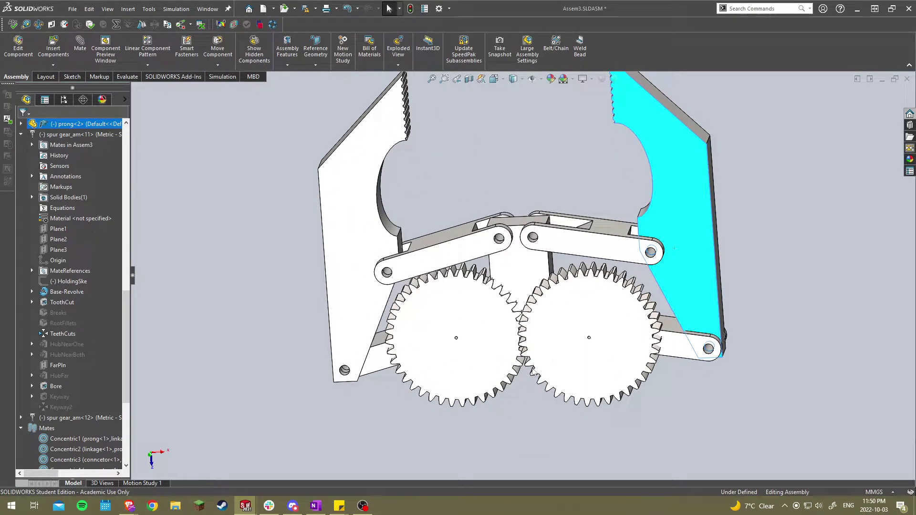
{"action": "left_click", "coordinate": [539, 437]}
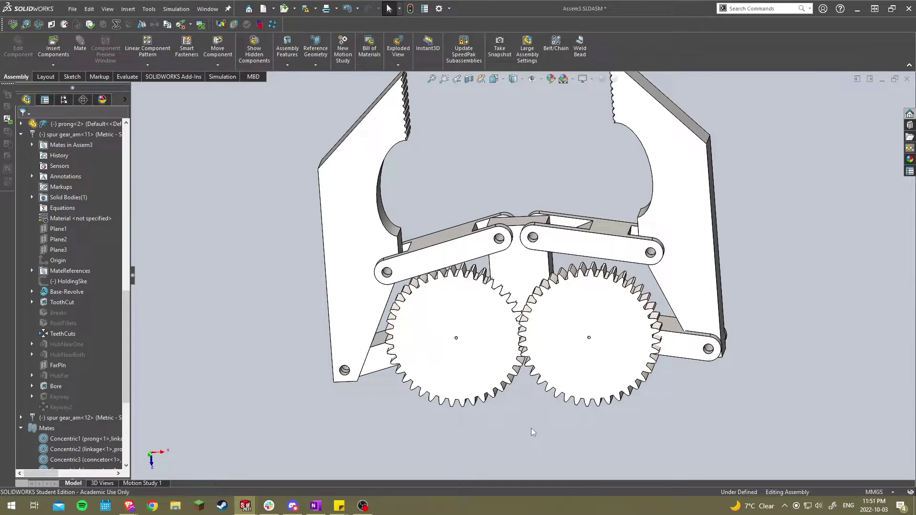
{"action": "middle_click_drag", "start_coordinate": [522, 403], "coordinate": [535, 319]}
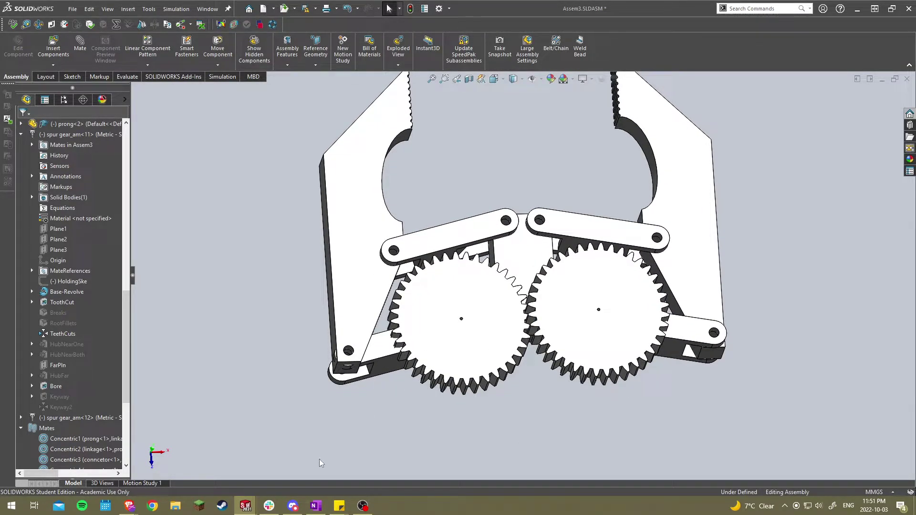
- Switch to the lineargearactuator assembly and view the slotted back side of its enclosure face-on
{"action": "left_click", "coordinate": [247, 506]}
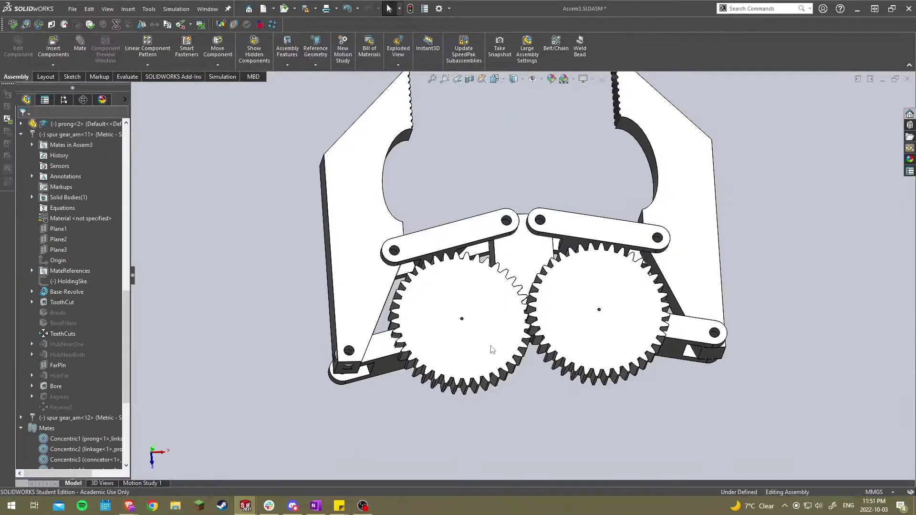
{"action": "key", "text": "ctrl+Tab"}
{"action": "middle_click_drag", "start_coordinate": [502, 318], "coordinate": [312, 188]}
{"action": "middle_click_drag", "start_coordinate": [544, 368], "coordinate": [533, 333]}
{"action": "key", "text": "space"}
{"action": "left_click", "coordinate": [417, 366]}
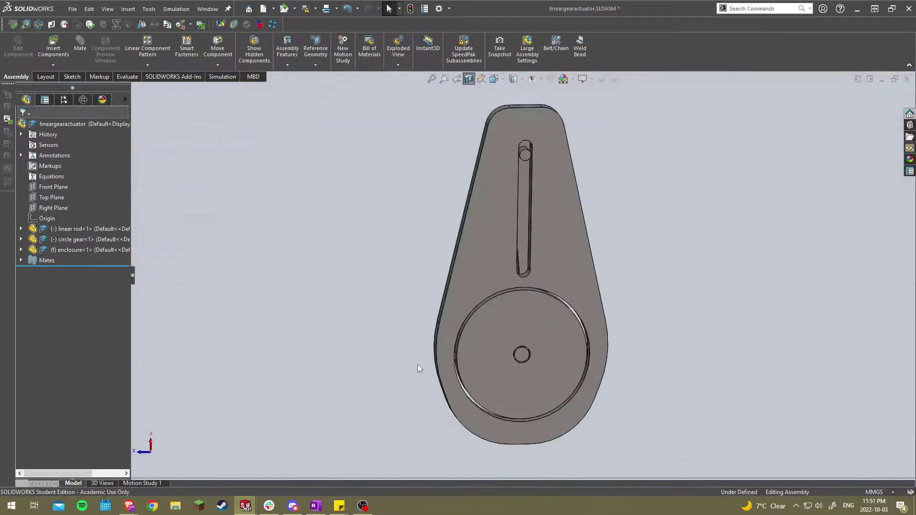
{"action": "mouse_move", "coordinate": [550, 283]}
{"action": "middle_mouse_down"}
{"action": "mouse_move", "coordinate": [542, 253]}
{"action": "mouse_move", "coordinate": [533, 260]}
{"action": "middle_mouse_up"}
- Slide the linear rod's pin down to the lower part of the enclosure slot, and view the linkage from both sides
{"action": "left_click", "coordinate": [523, 154]}
{"action": "left_click_drag", "start_coordinate": [523, 154], "coordinate": [523, 164]}
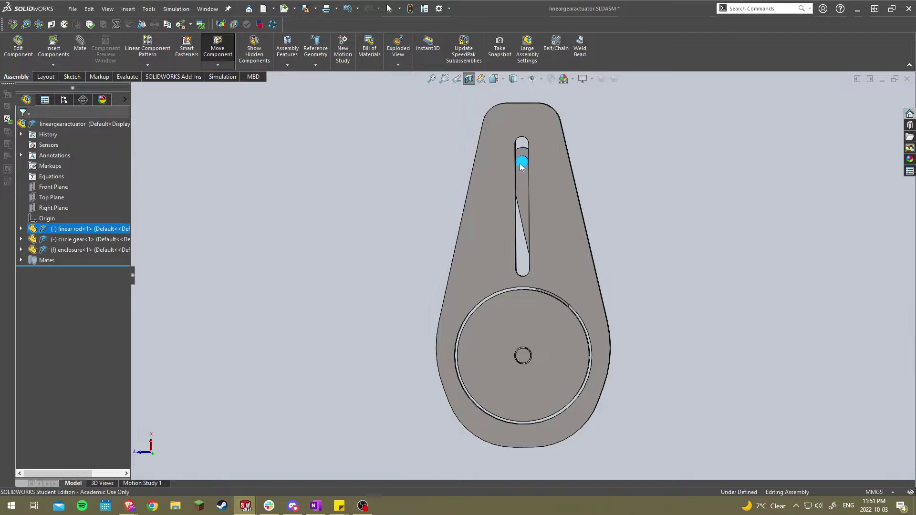
{"action": "left_click_drag", "start_coordinate": [522, 156], "coordinate": [523, 175]}
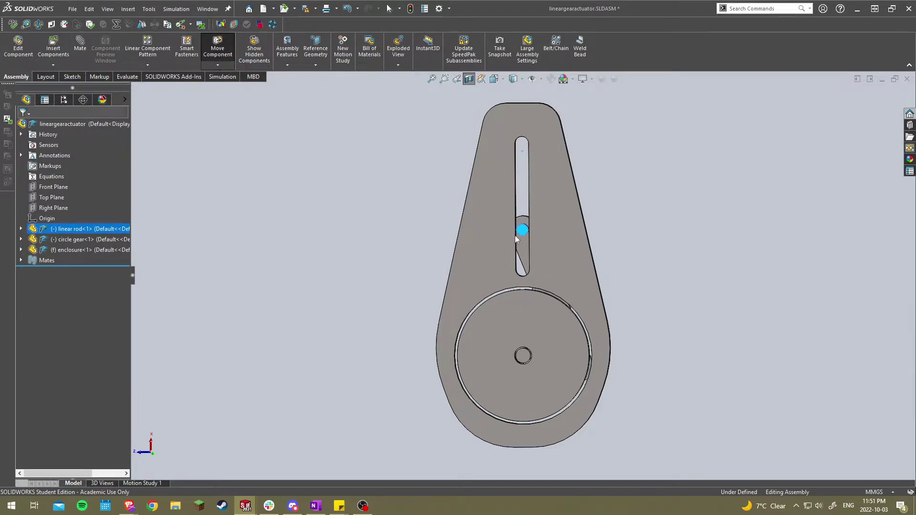
{"action": "left_click_drag", "start_coordinate": [515, 238], "coordinate": [511, 260]}
{"action": "middle_click_drag", "start_coordinate": [511, 260], "coordinate": [678, 261]}
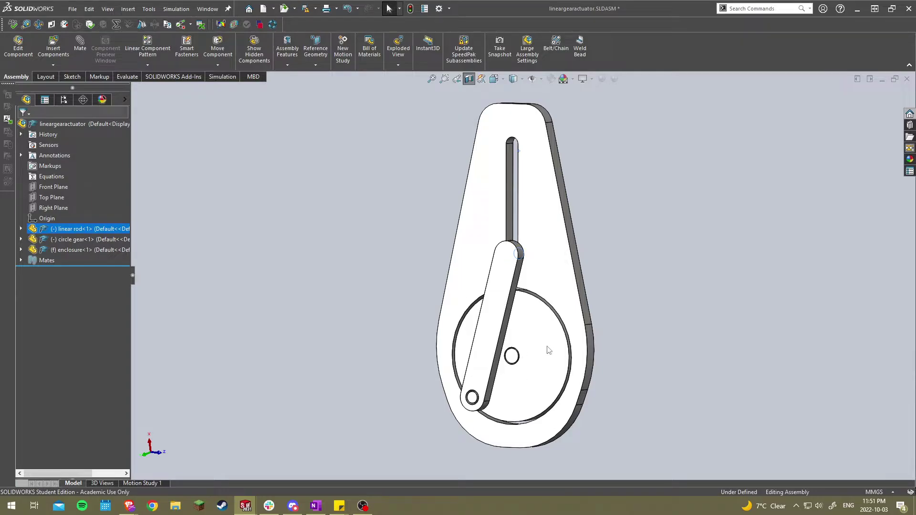
{"action": "middle_click_drag", "start_coordinate": [549, 349], "coordinate": [445, 320]}
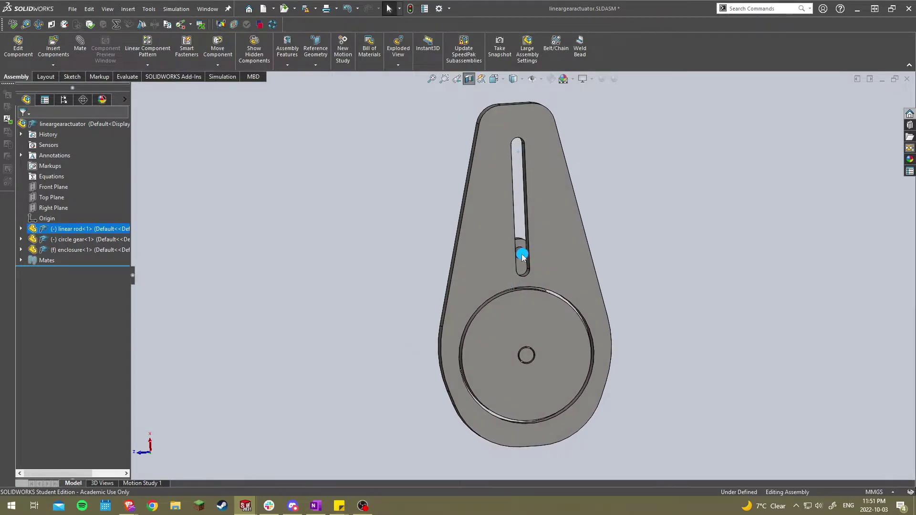
{"action": "middle_click_drag", "start_coordinate": [499, 351], "coordinate": [635, 323]}
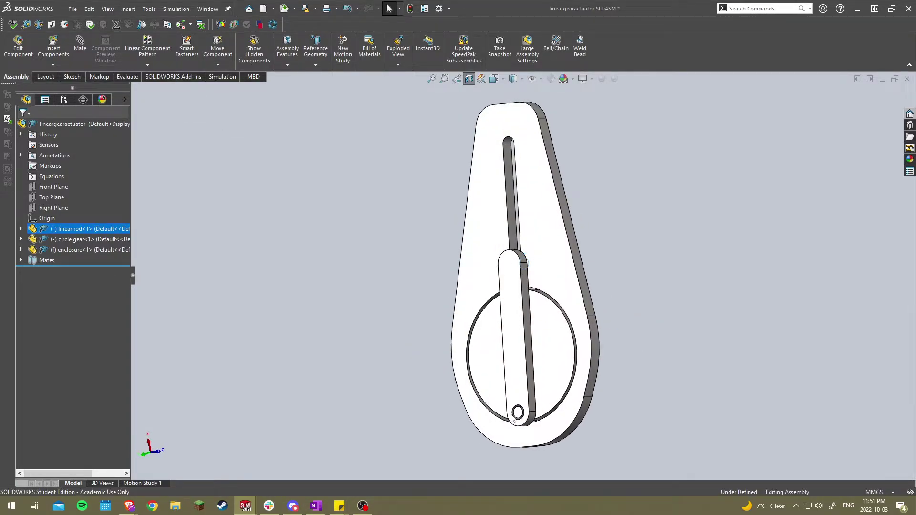
{"action": "middle_click_drag", "start_coordinate": [523, 415], "coordinate": [548, 403]}
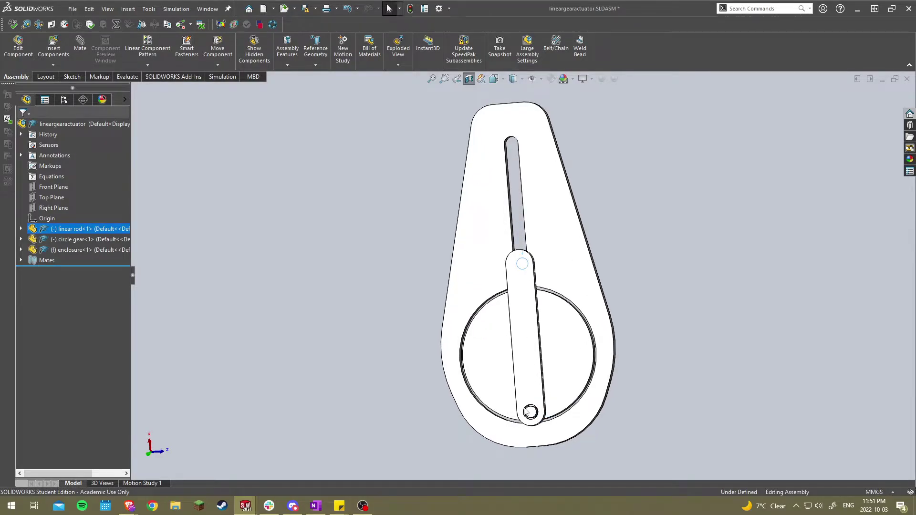
- Swing the linear rod's lower end around the circle gear and raise its upper end along the slot
{"action": "left_click_drag", "start_coordinate": [538, 413], "coordinate": [571, 403]}
{"action": "left_click_drag", "start_coordinate": [585, 370], "coordinate": [568, 314]}
{"action": "left_click_drag", "start_coordinate": [514, 245], "coordinate": [516, 164]}
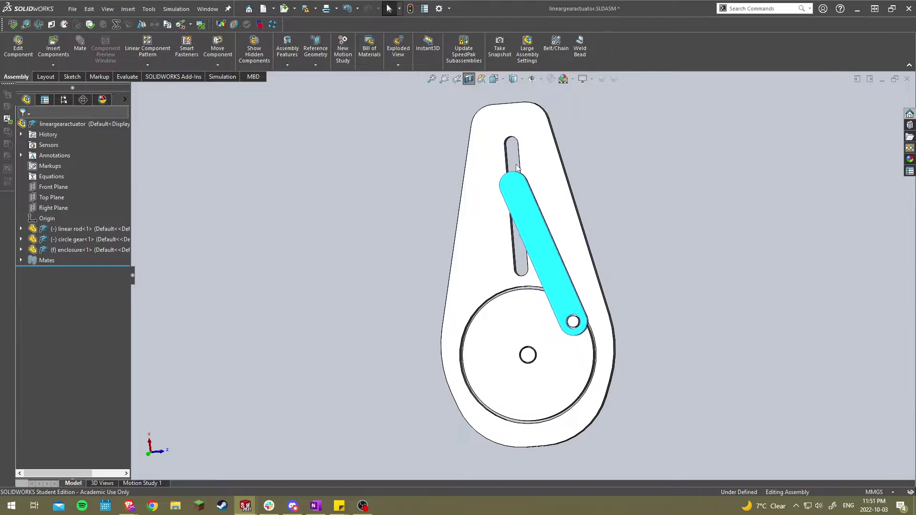
- Rotate the circle gear to drive the linear rod along the slot, leaving the rod's lower joint left of the gear's center
{"action": "left_click", "coordinate": [490, 382]}
{"action": "middle_click_drag", "start_coordinate": [490, 383], "coordinate": [501, 376]}
{"action": "left_click_drag", "start_coordinate": [485, 343], "coordinate": [506, 297]}
{"action": "left_click_drag", "start_coordinate": [457, 370], "coordinate": [459, 240]}
{"action": "left_click_drag", "start_coordinate": [402, 350], "coordinate": [509, 428]}
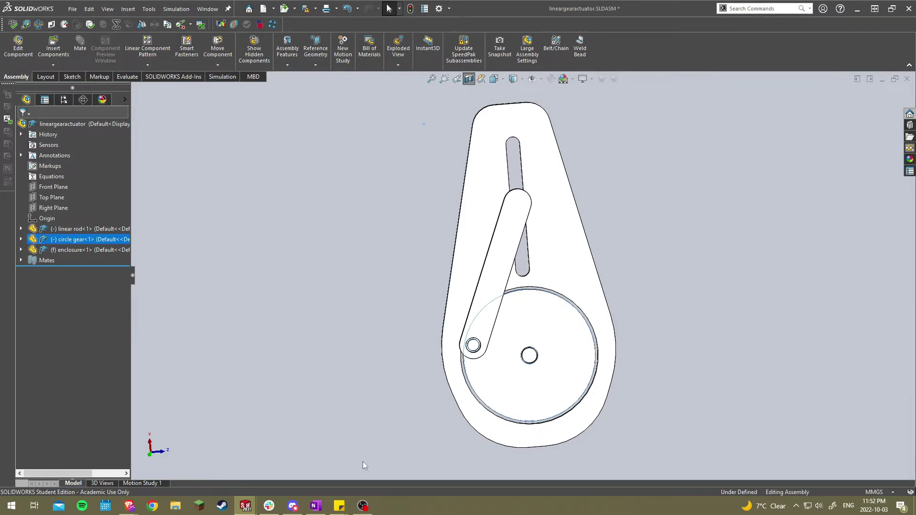
{"action": "left_click", "coordinate": [346, 335]}
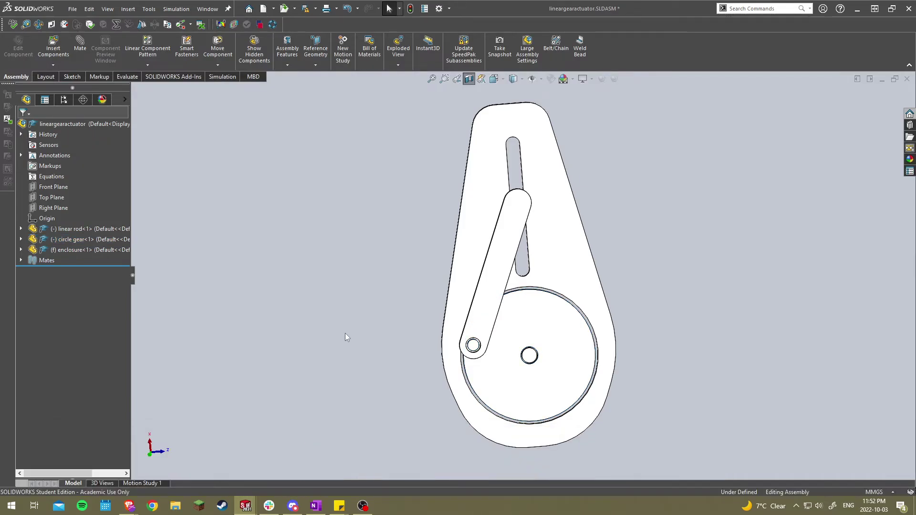